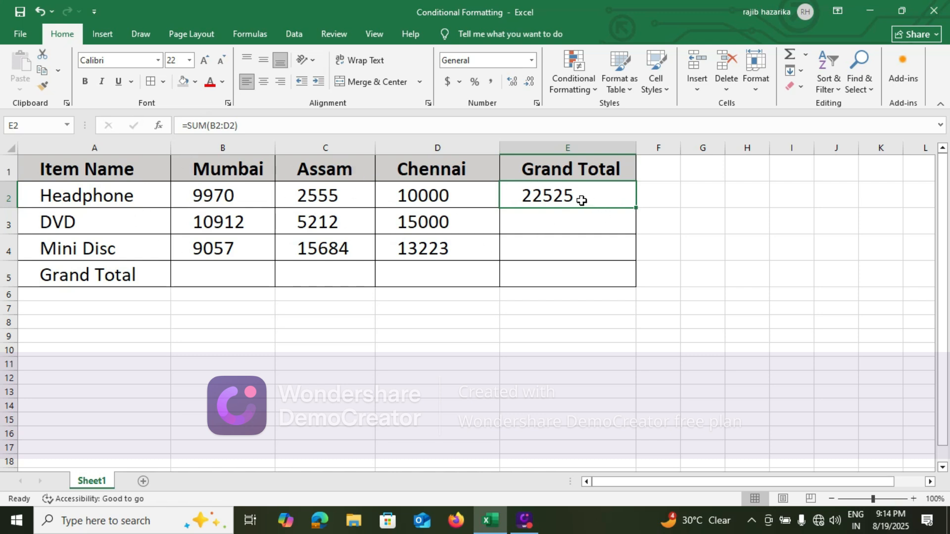
# - Replace the Headphone grand total in E2 with =SUM(B2:D2) and fill the formula down to E4
pyautogui.press('Delete')
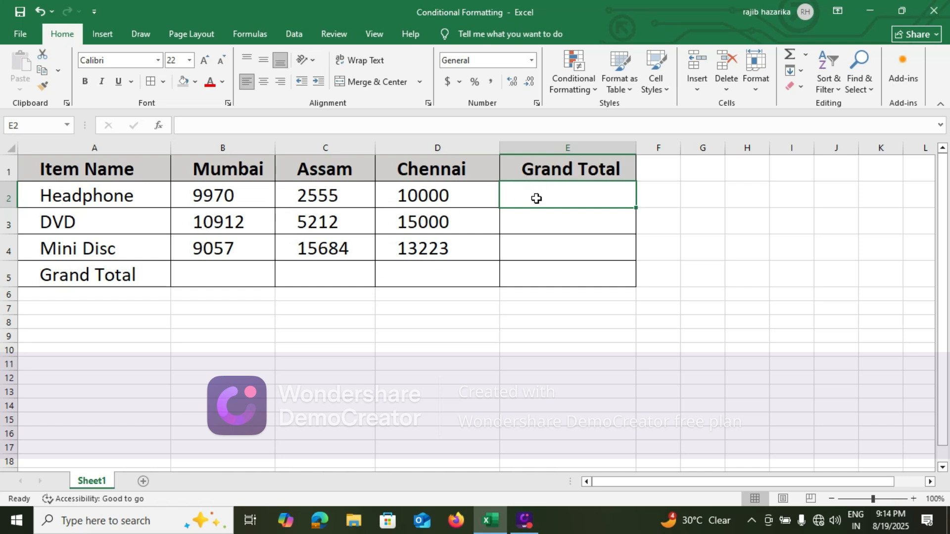
pyautogui.write('=s')
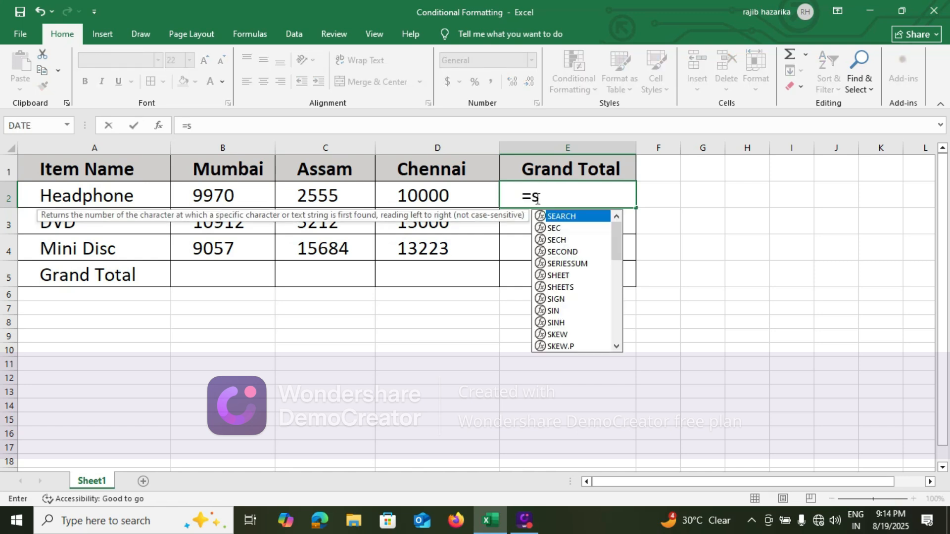
pyautogui.write('um(')
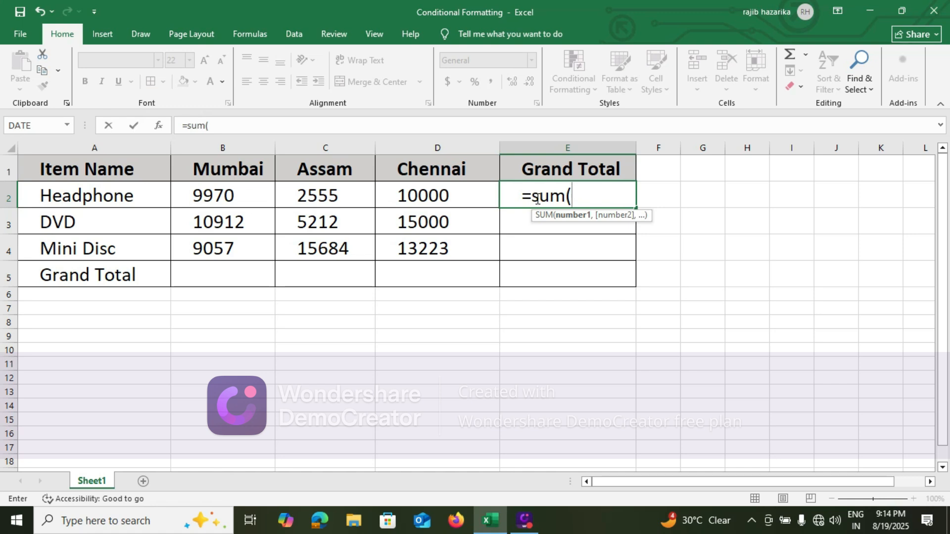
pyautogui.moveTo(218, 196); pyautogui.dragTo(433, 197)
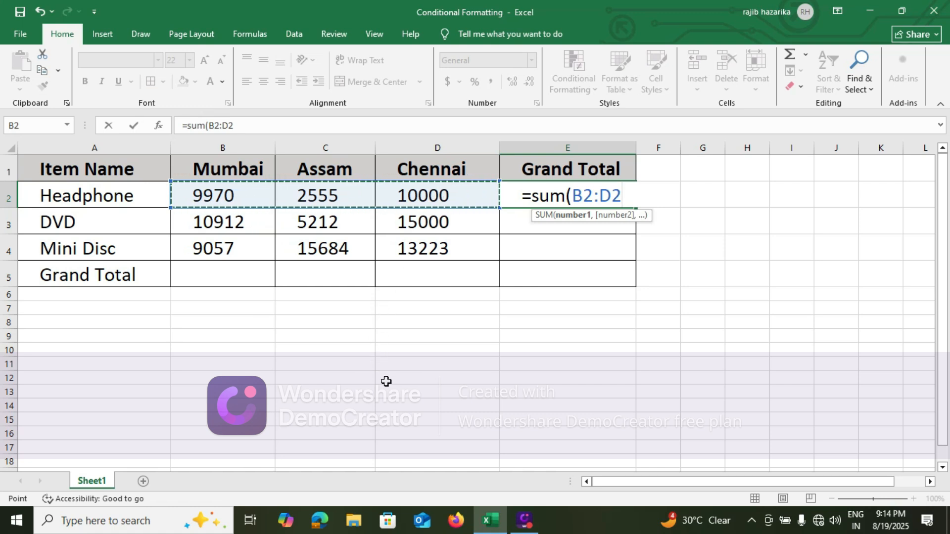
pyautogui.write(')')
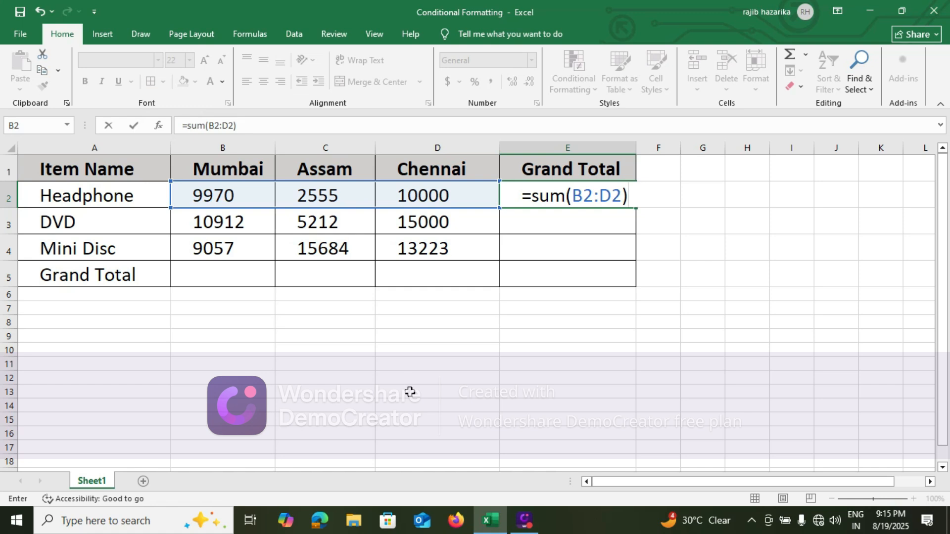
pyautogui.press('Return')
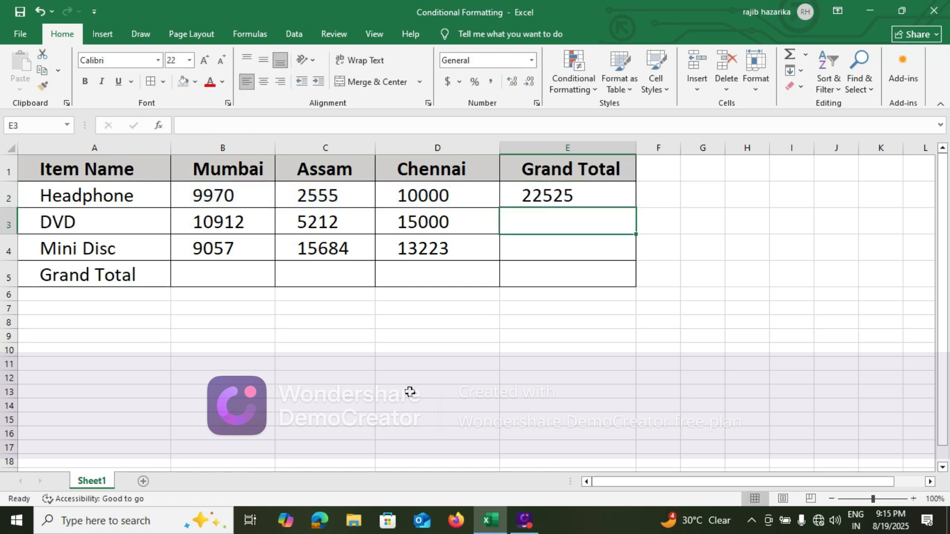
pyautogui.click(533, 198)
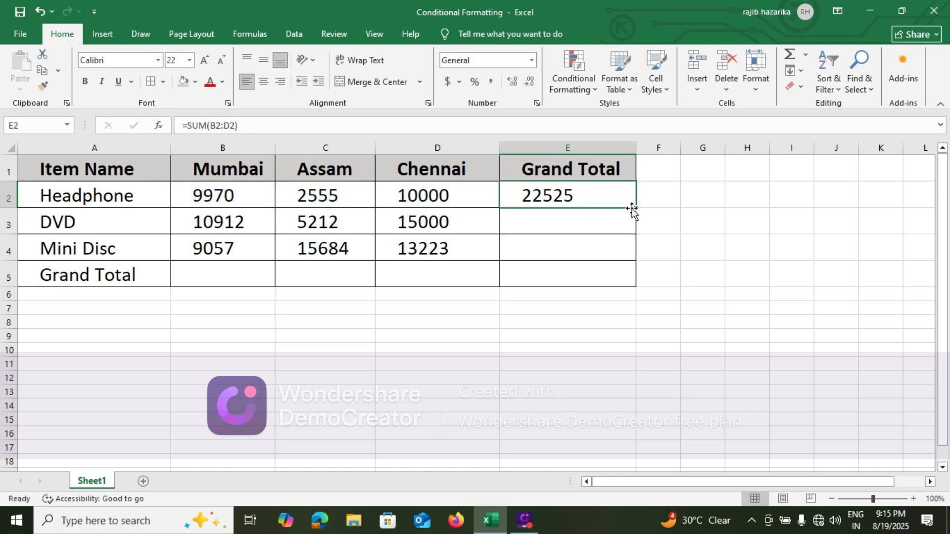
pyautogui.moveTo(636, 206); pyautogui.dragTo(631, 260)
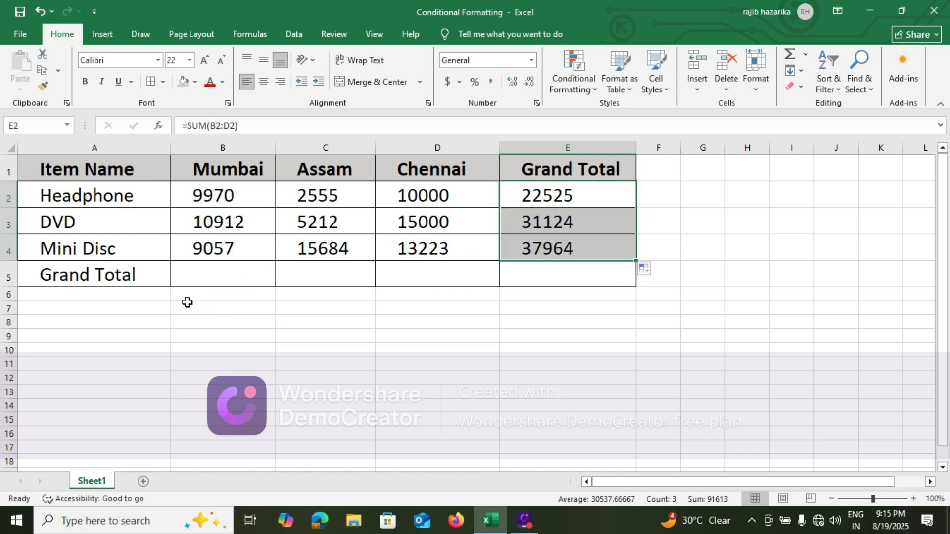
pyautogui.click(210, 279)
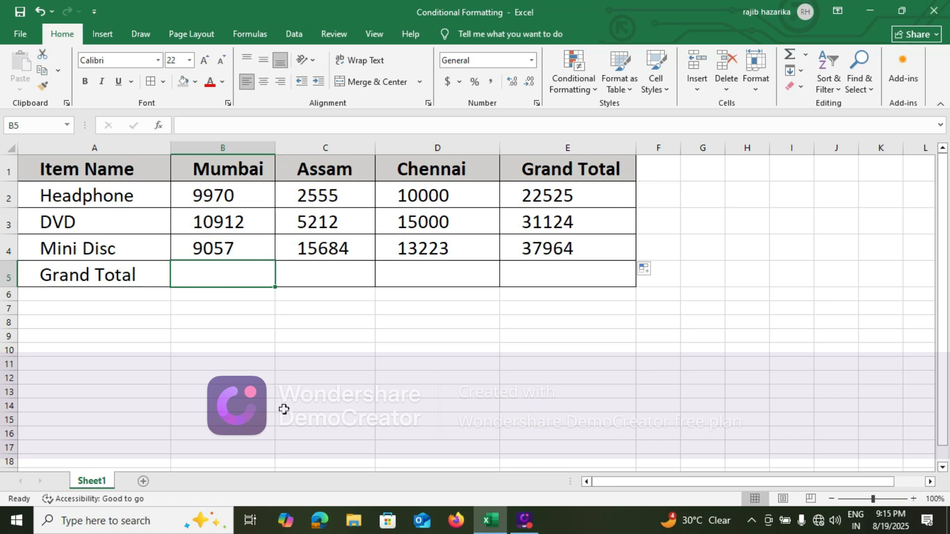
pyautogui.write('=s')
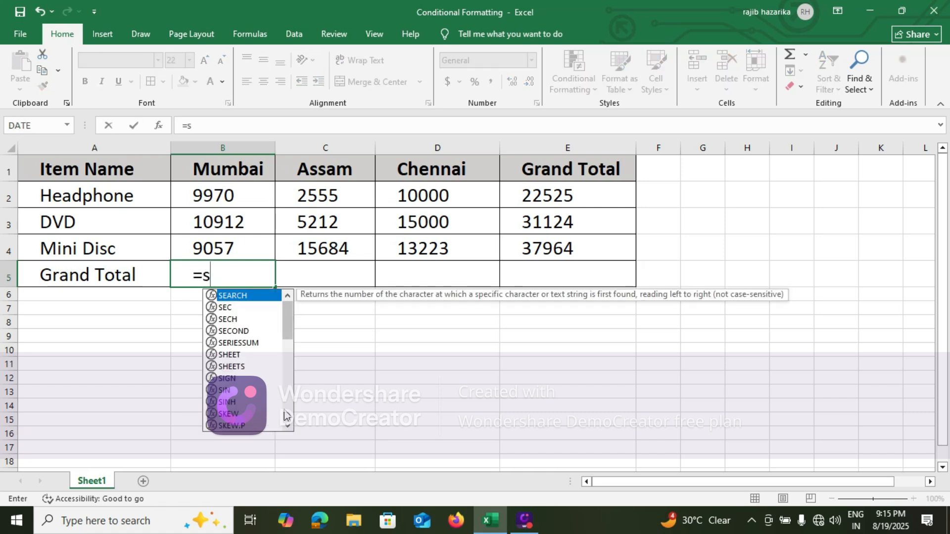
pyautogui.write('um')
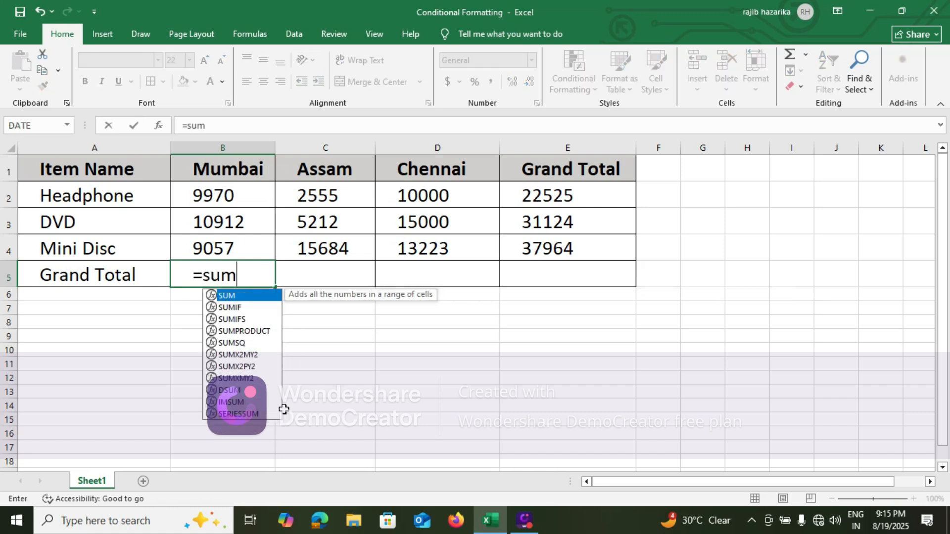
pyautogui.click(536, 198)
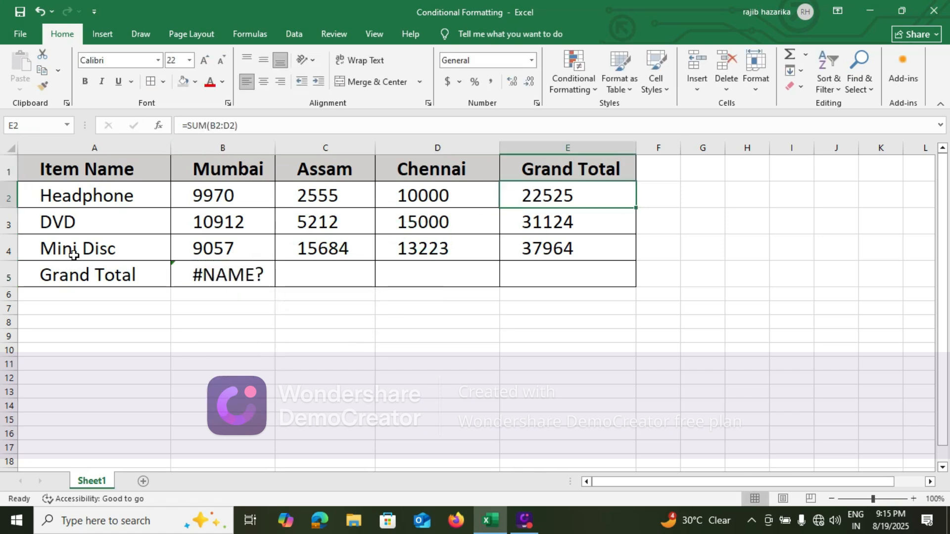
pyautogui.click(573, 212)
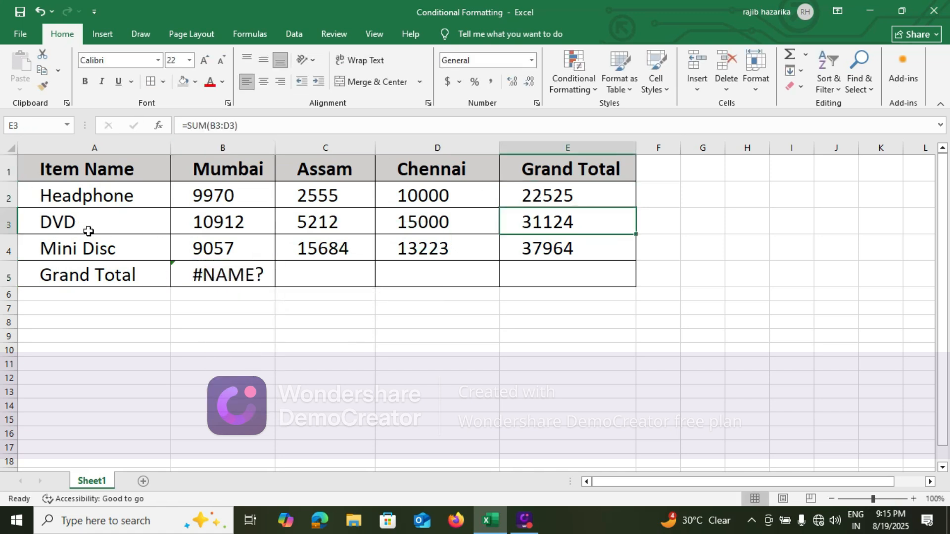
pyautogui.click(542, 248)
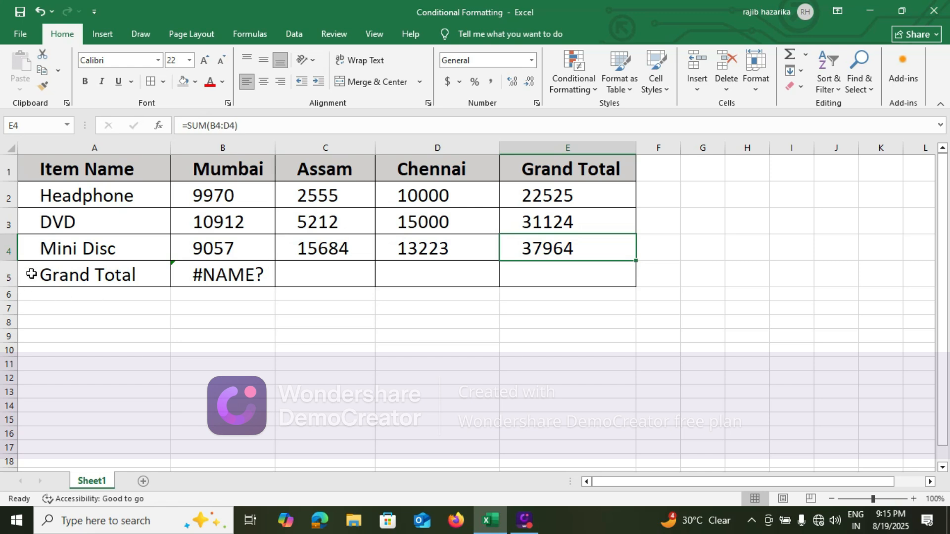
# - Enter =SUM(B2:B4) in B5 for the Mumbai grand total and fill the formula across to E5
pyautogui.click(210, 281)
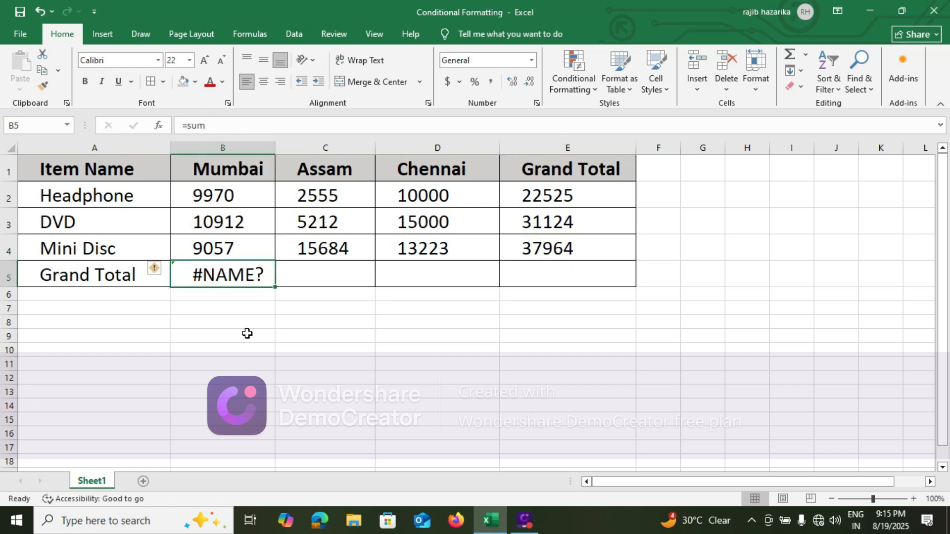
pyautogui.press('BackSpace')
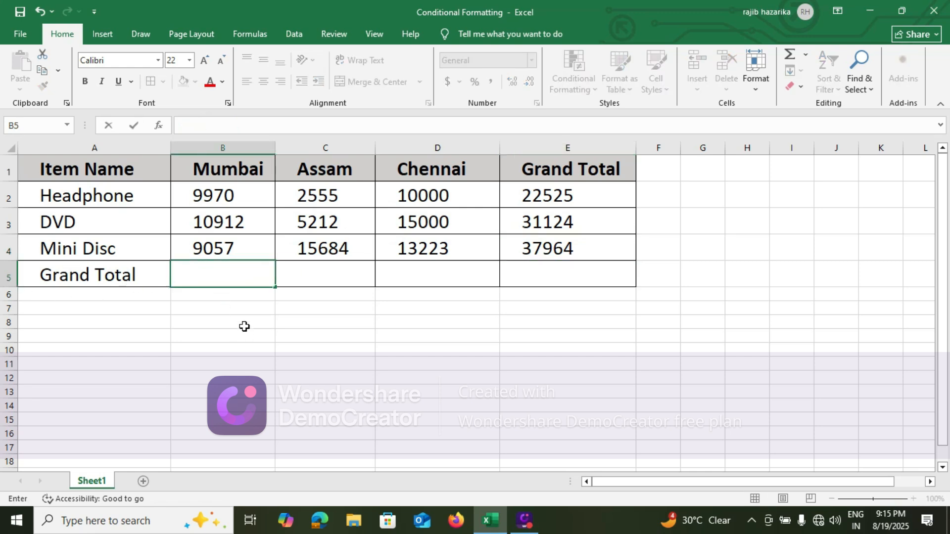
pyautogui.write('=s')
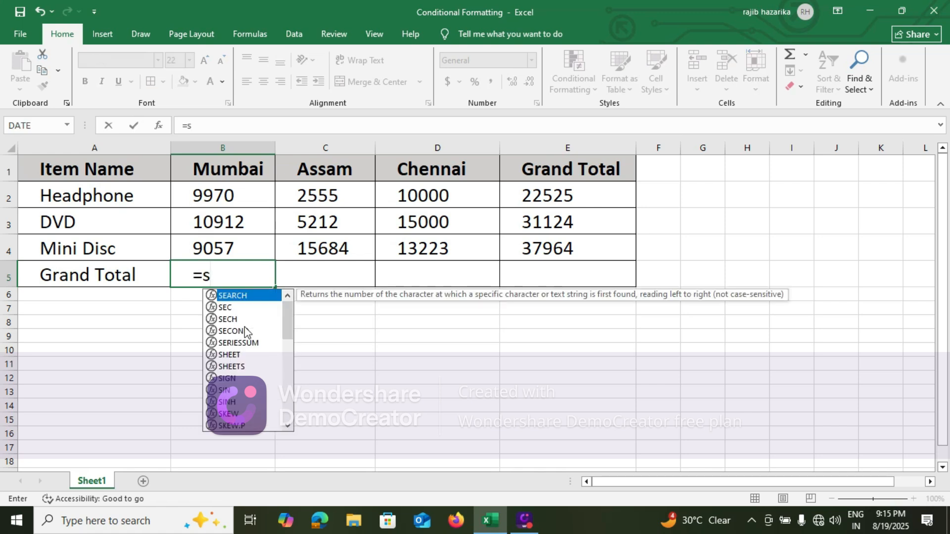
pyautogui.write('um(')
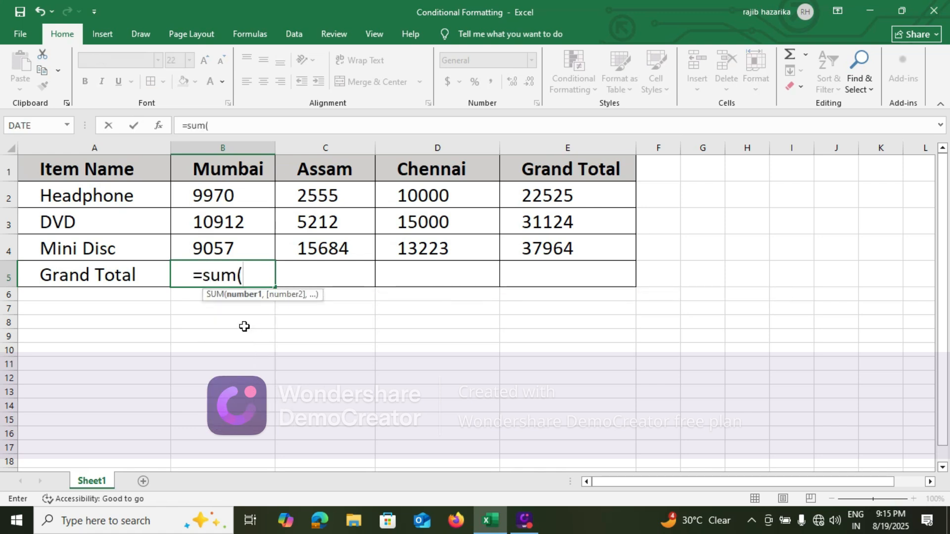
pyautogui.moveTo(208, 195); pyautogui.dragTo(215, 256)
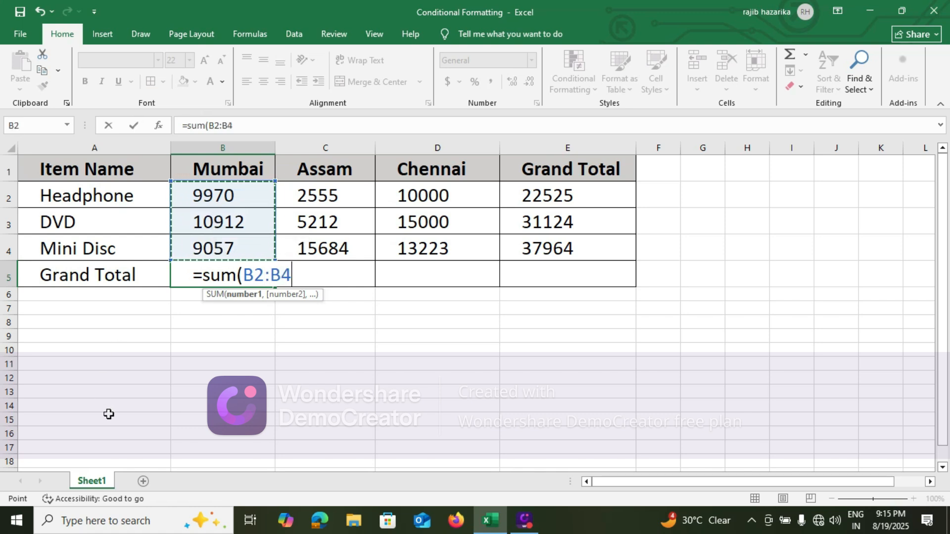
pyautogui.write('_')
pyautogui.press('BackSpace')
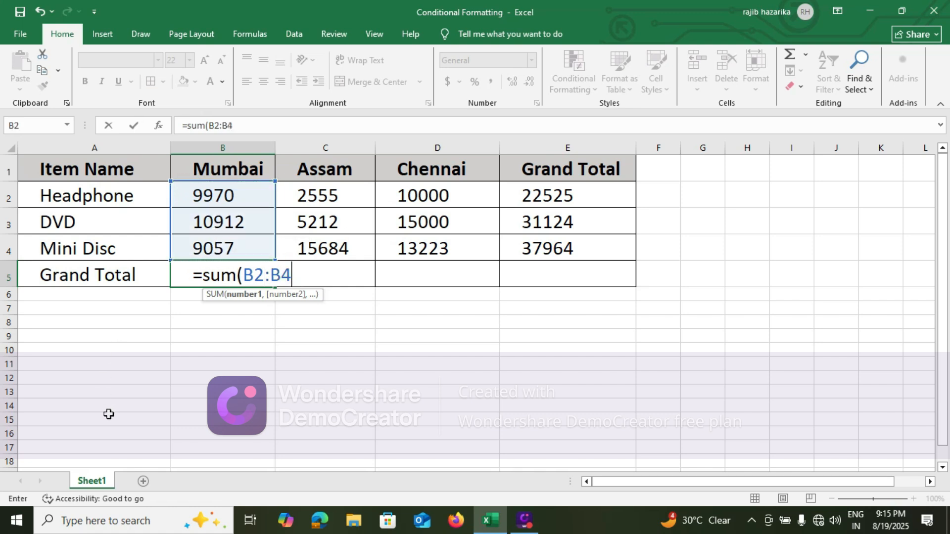
pyautogui.write(')')
pyautogui.press('Return')
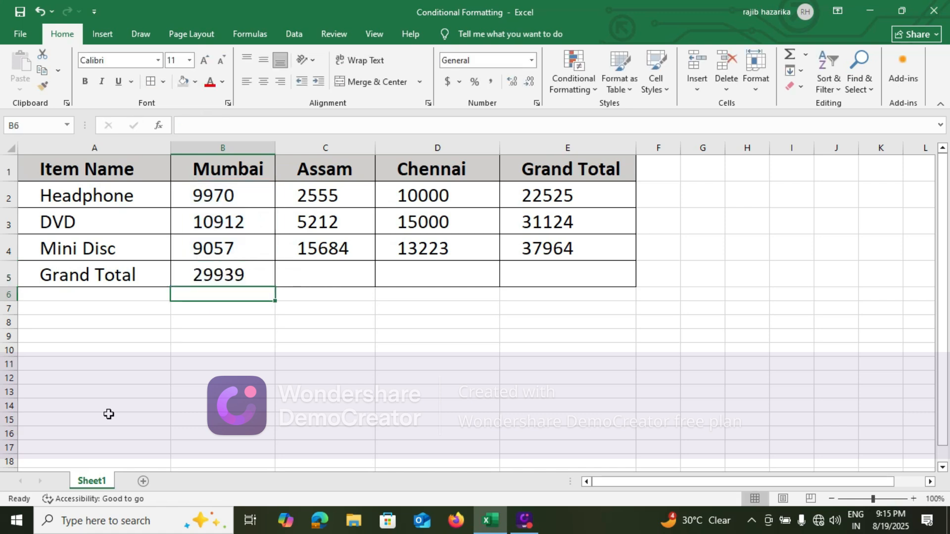
pyautogui.click(223, 273)
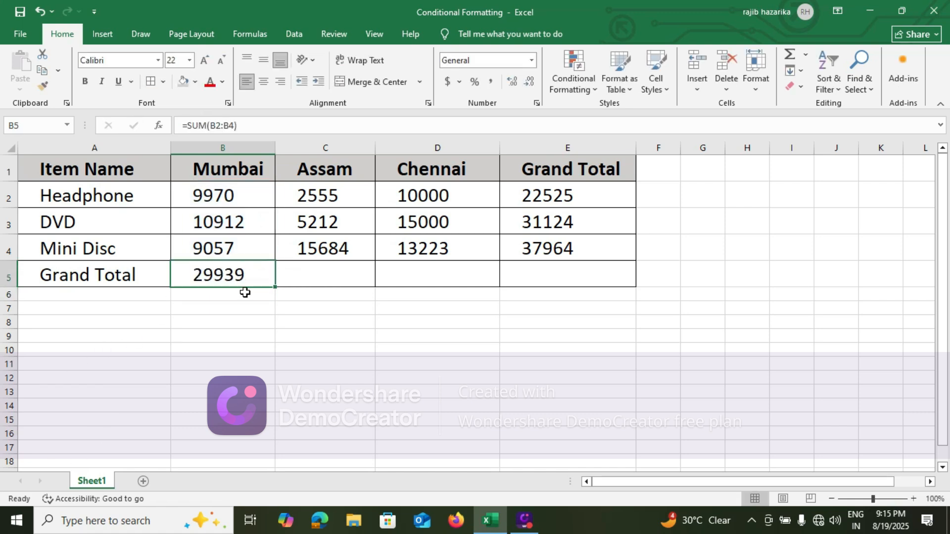
pyautogui.moveTo(273, 287); pyautogui.dragTo(598, 279)
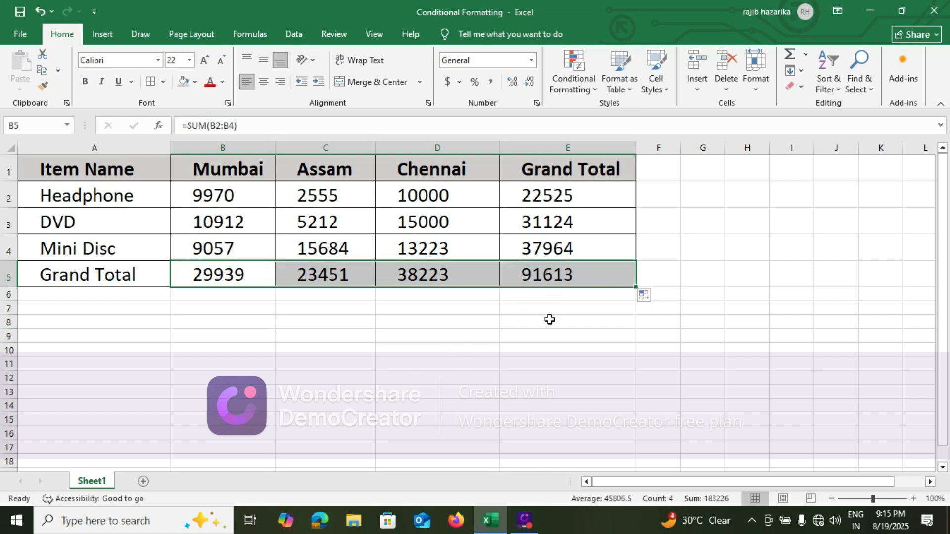
pyautogui.click(477, 340)
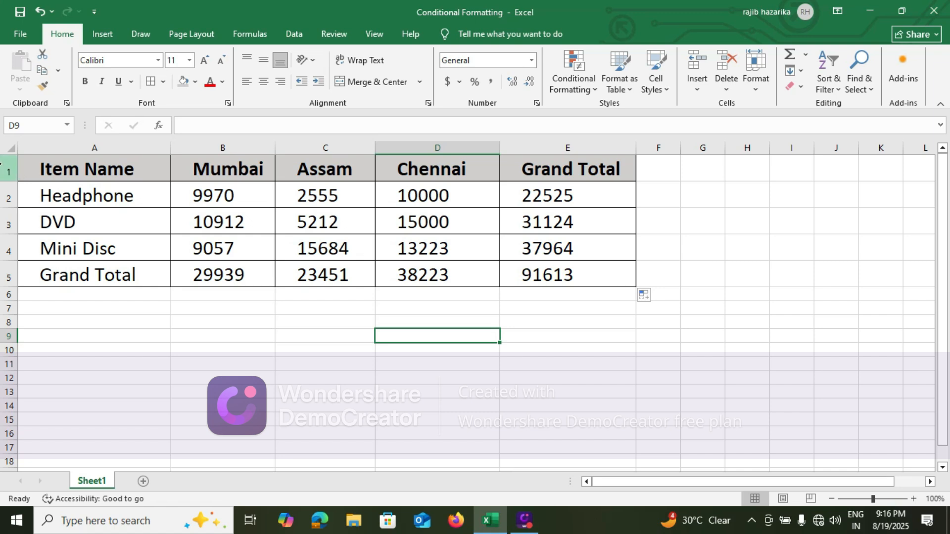
# - Change the header row's font colour to red and set it back to black
pyautogui.click(2, 169)
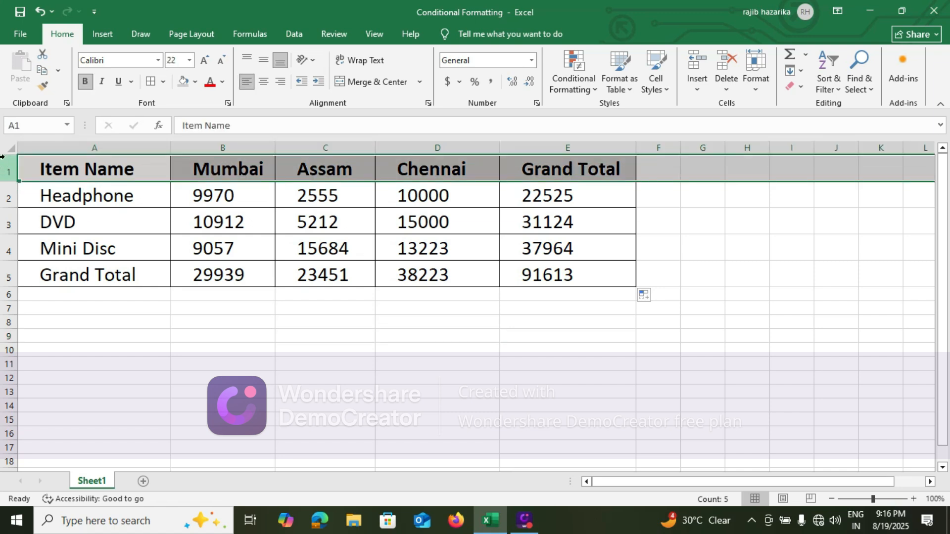
pyautogui.click(209, 81)
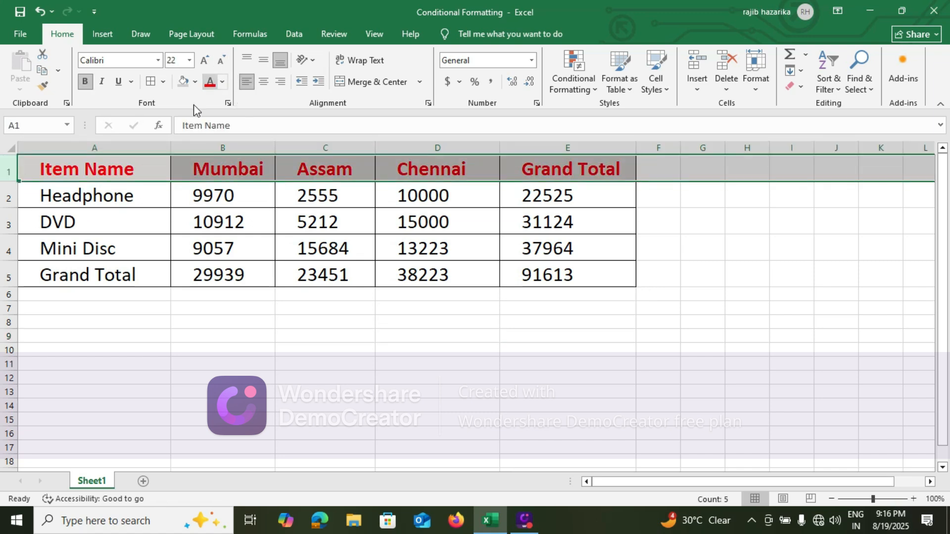
pyautogui.click(223, 84)
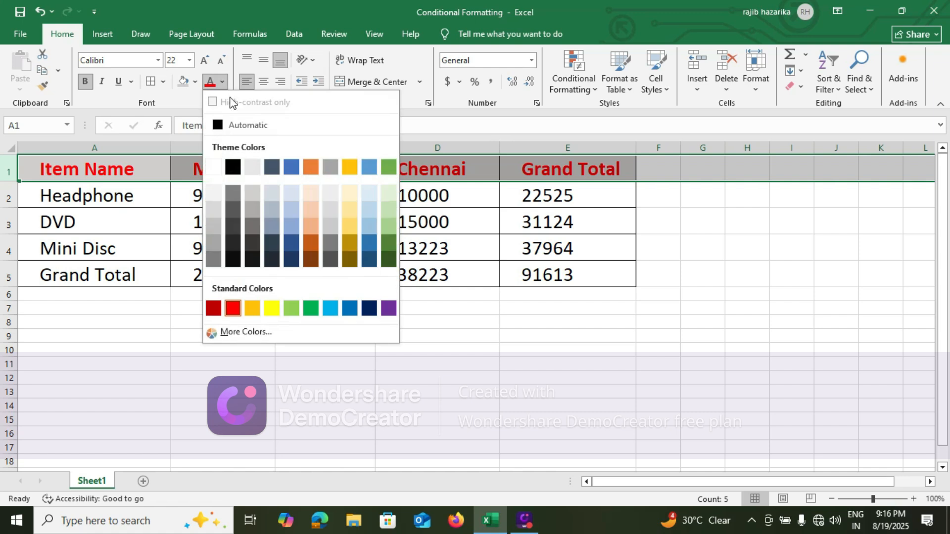
pyautogui.click(231, 168)
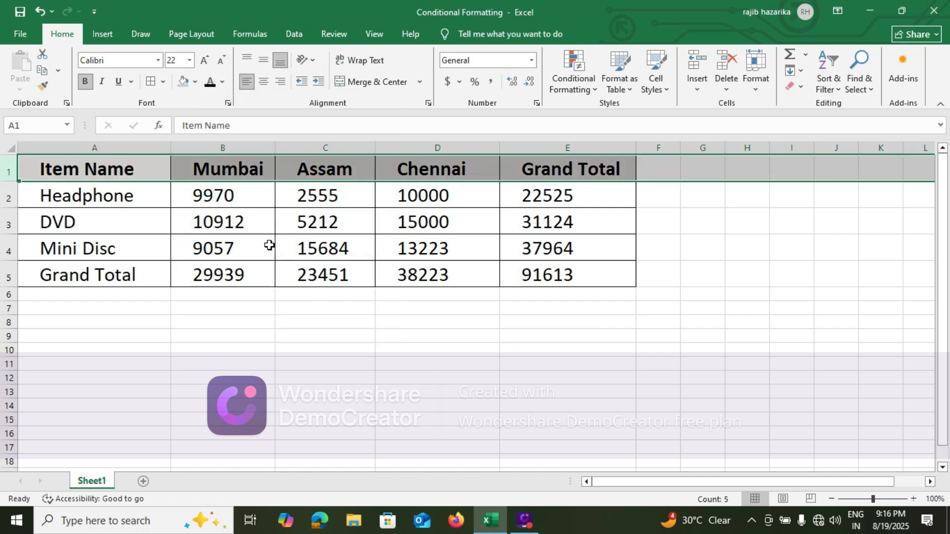
pyautogui.click(278, 277)
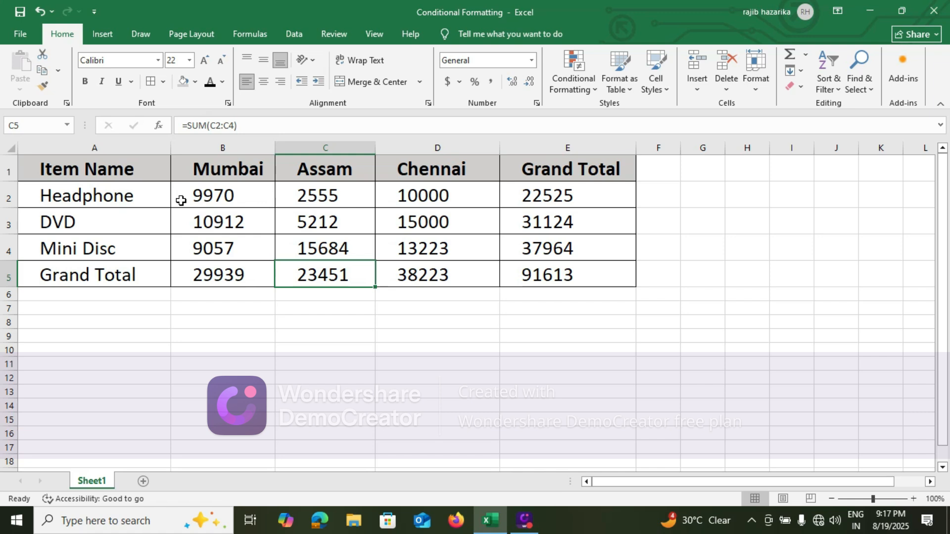
# - Select B2:D4 and review the average, unique/duplicate and formula rule types for a new formatting rule, without creating one
pyautogui.moveTo(180, 197); pyautogui.dragTo(410, 247)
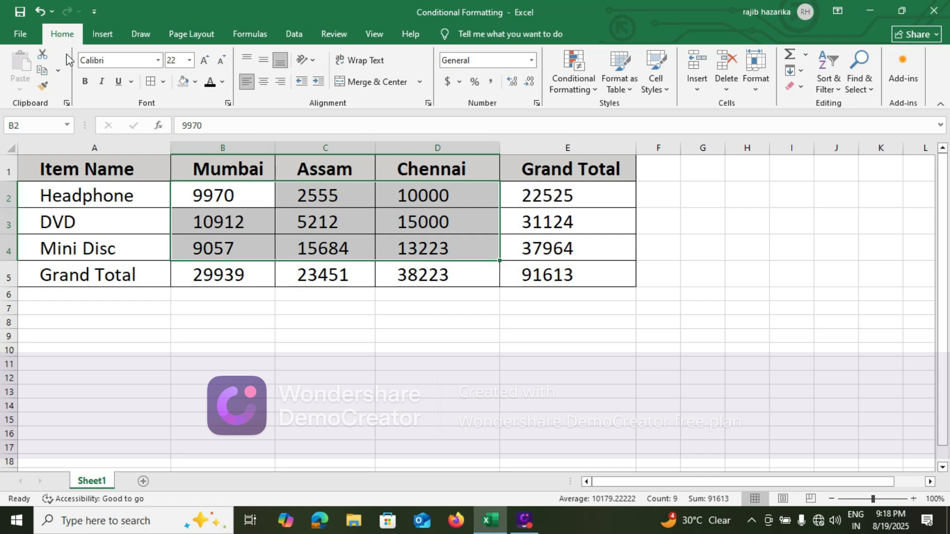
pyautogui.click(594, 94)
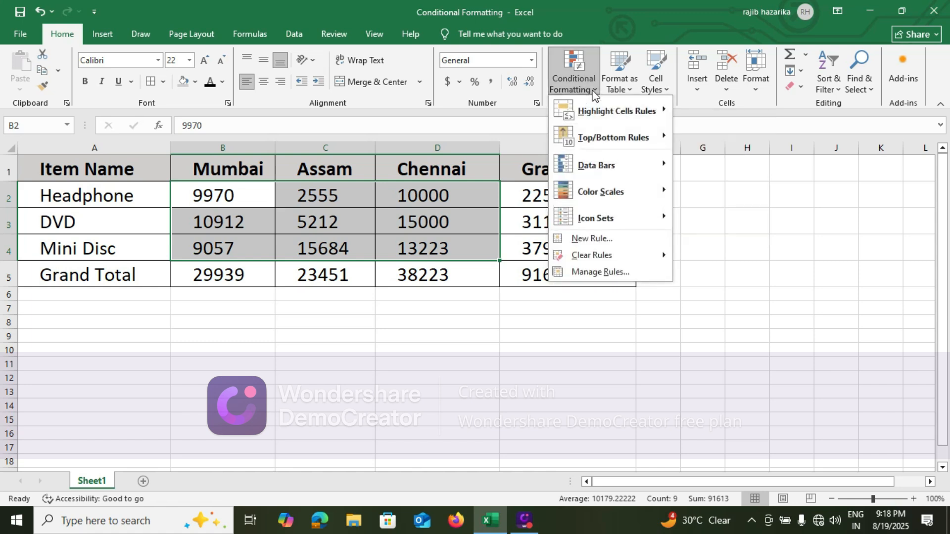
pyautogui.moveTo(616, 113)
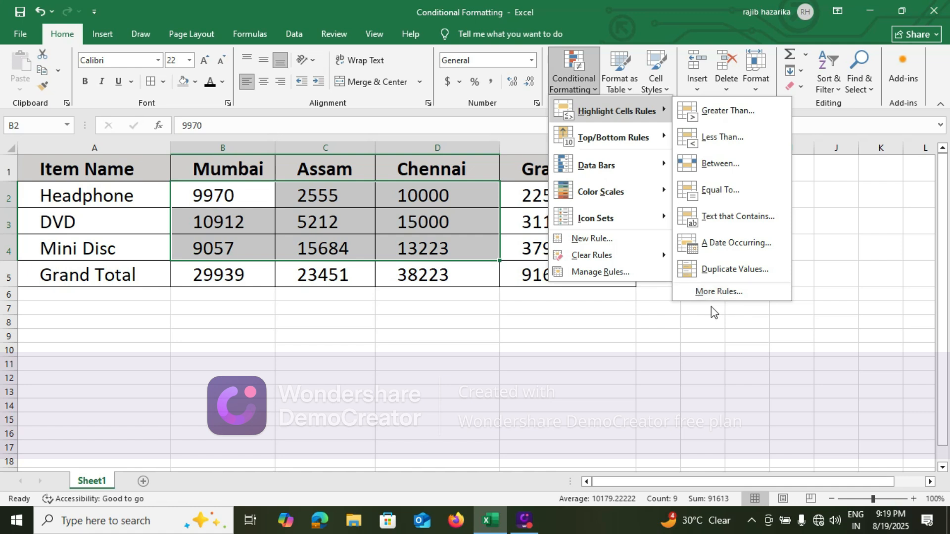
pyautogui.click(712, 292)
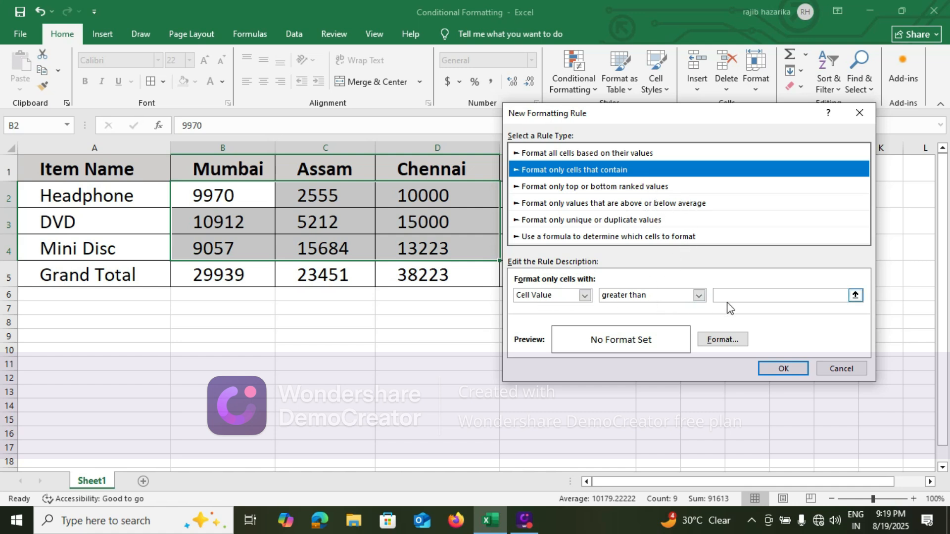
pyautogui.click(574, 203)
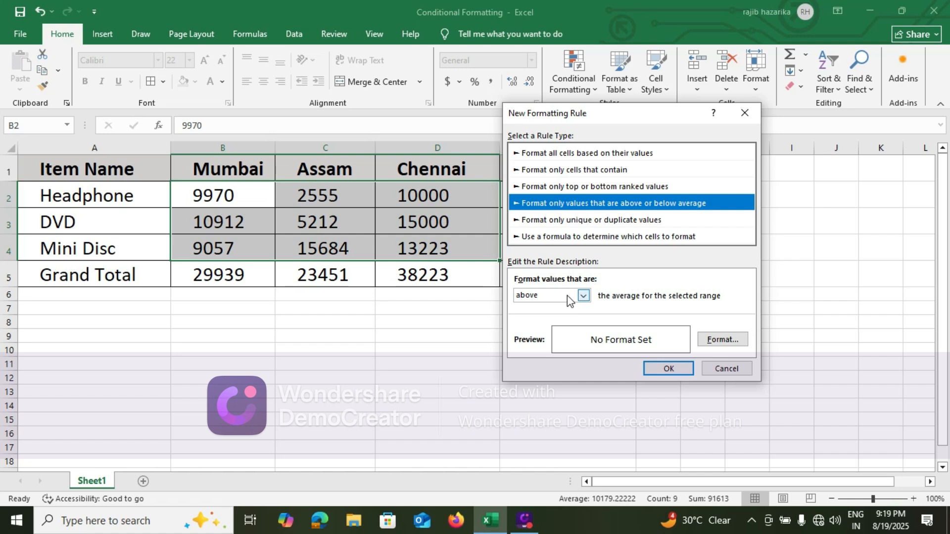
pyautogui.click(584, 296)
pyautogui.click(584, 297)
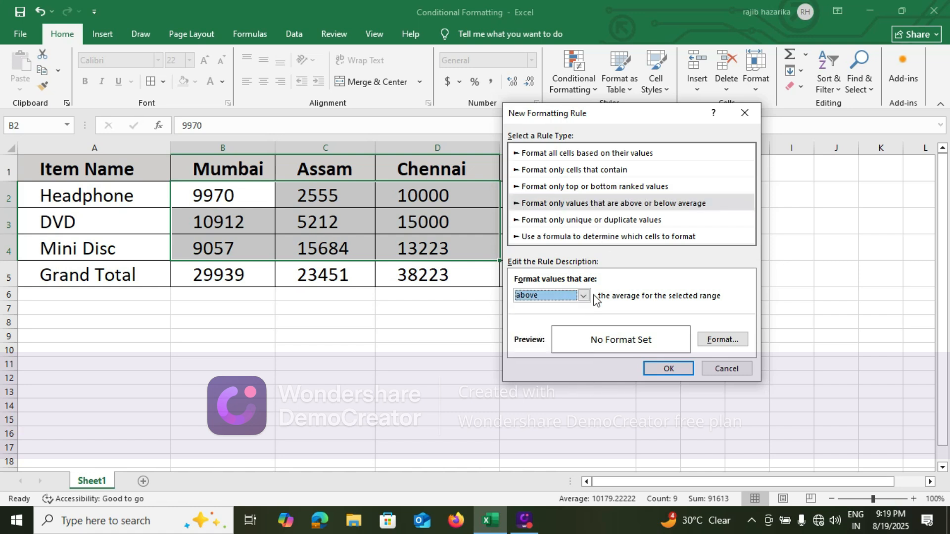
pyautogui.click(578, 224)
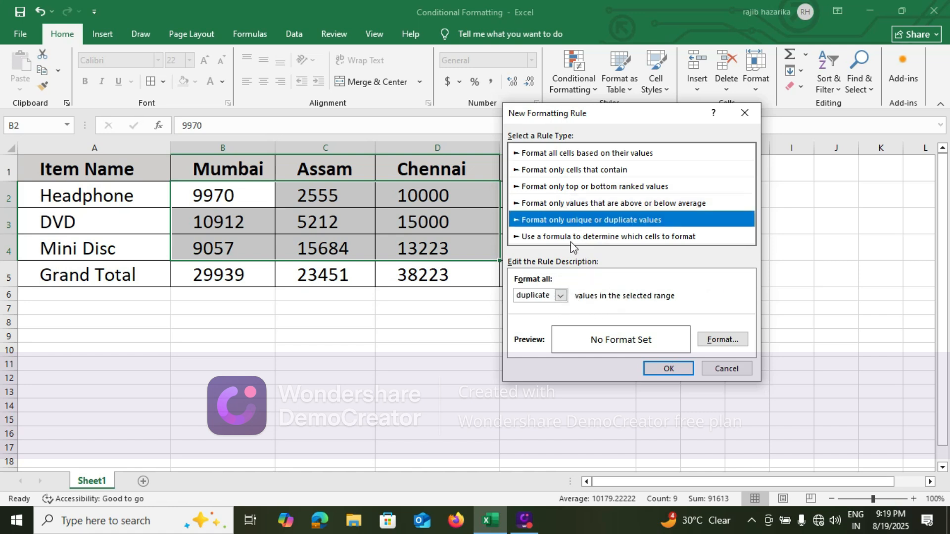
pyautogui.click(561, 296)
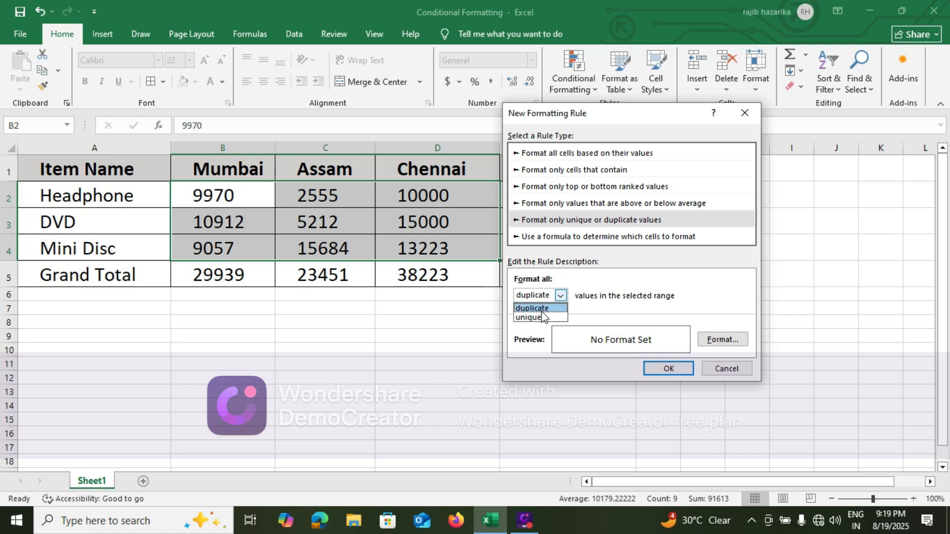
pyautogui.click(579, 237)
pyautogui.click(550, 237)
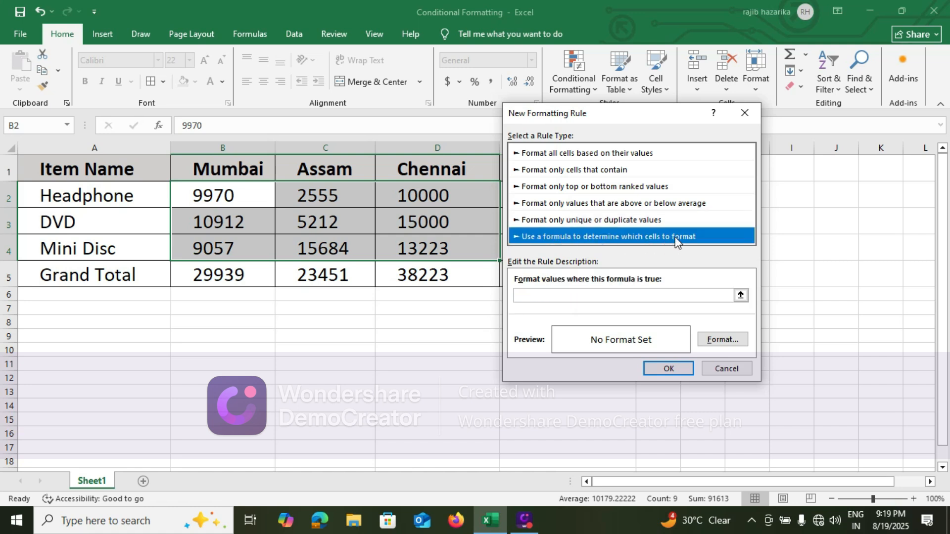
pyautogui.click(716, 370)
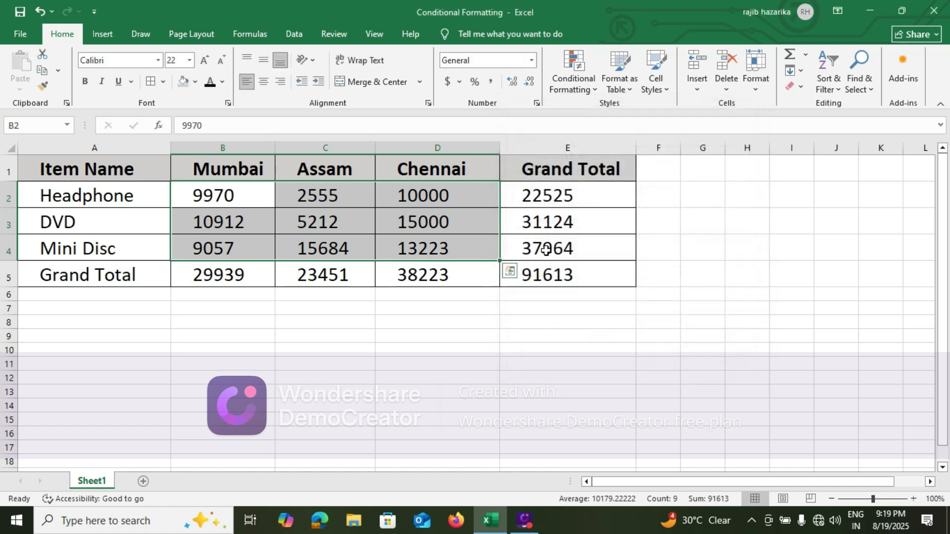
# - Set up a Less Than highlight rule for B2:D4 with the value 5000 and Yellow Fill with Dark Yellow Text
pyautogui.click(591, 91)
pyautogui.moveTo(612, 111)
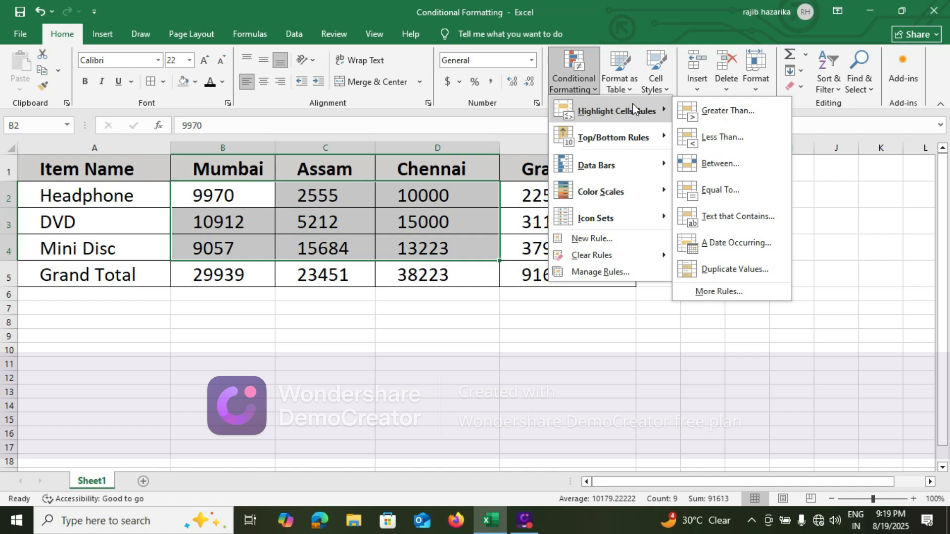
pyautogui.click(725, 132)
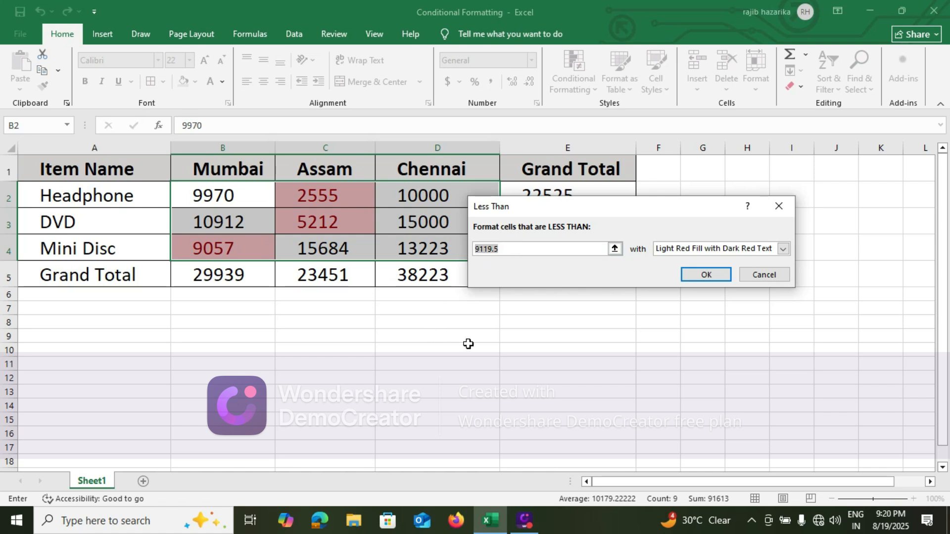
pyautogui.write('5000')
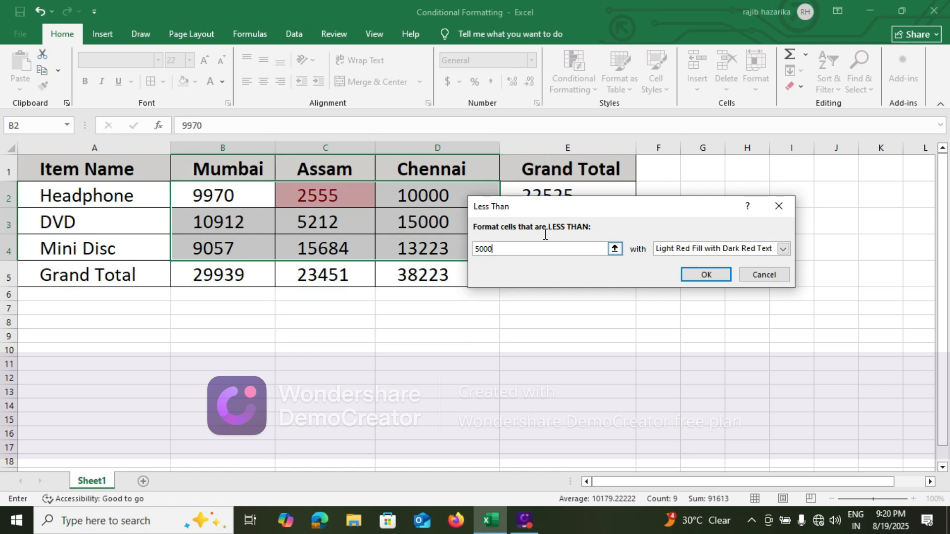
pyautogui.moveTo(562, 212); pyautogui.dragTo(609, 212)
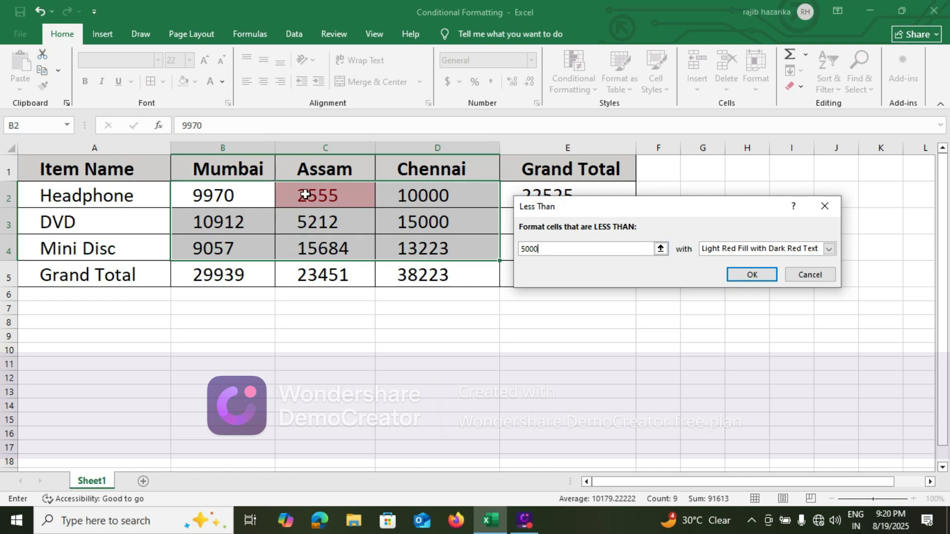
pyautogui.click(829, 249)
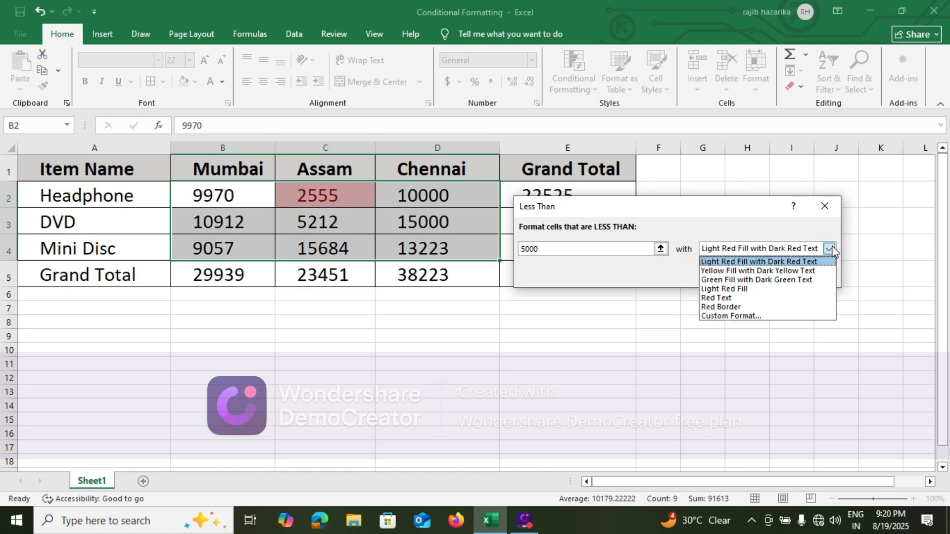
pyautogui.click(726, 273)
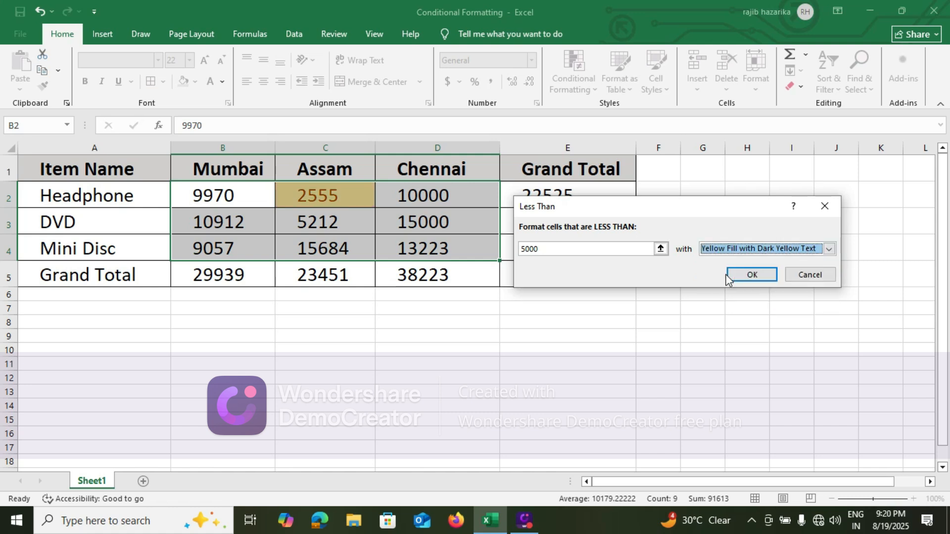
# - Switch the Less Than rule to a custom format with bold font and a blue fill, and apply it
pyautogui.click(829, 250)
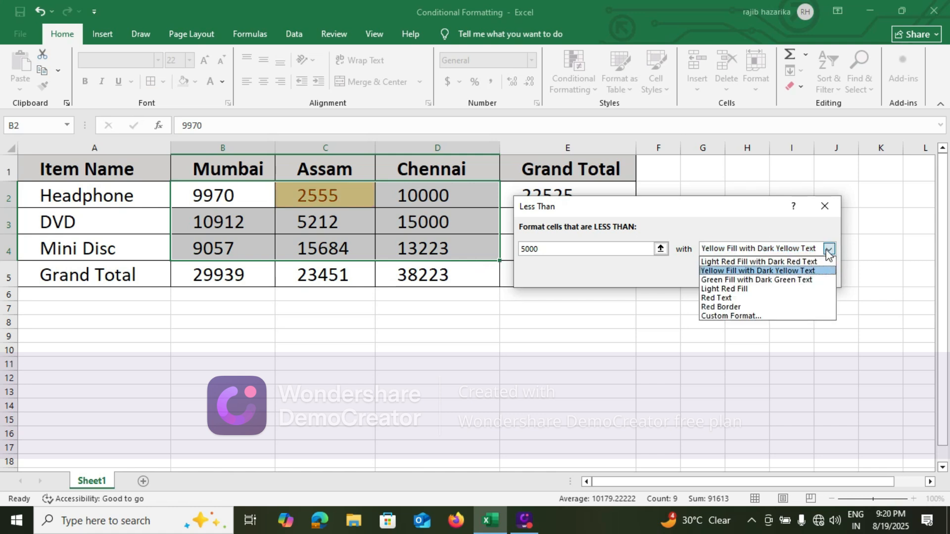
pyautogui.click(732, 316)
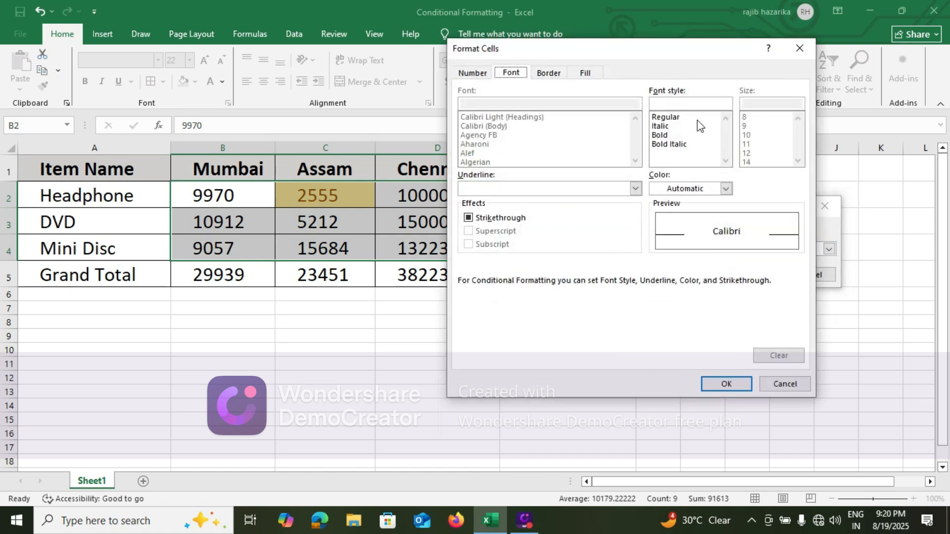
pyautogui.click(660, 137)
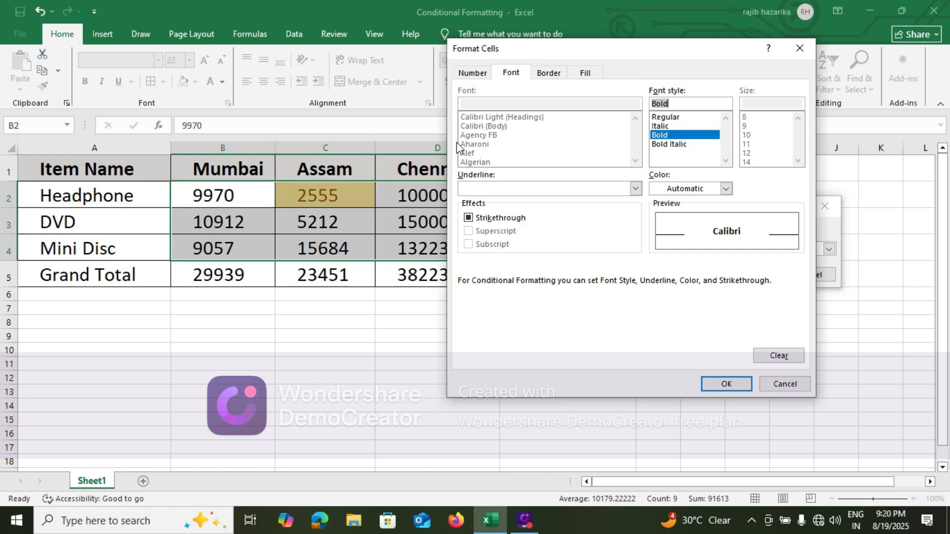
pyautogui.click(547, 76)
pyautogui.click(579, 75)
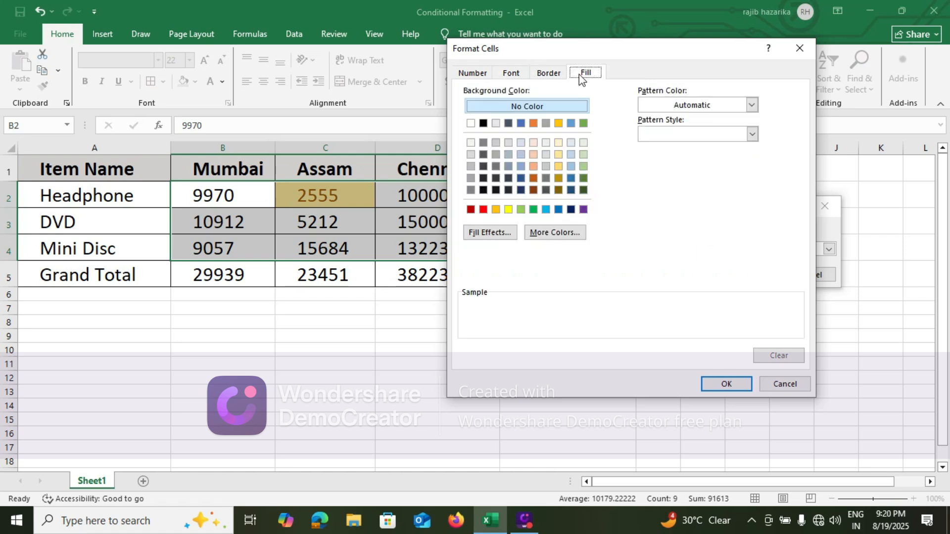
pyautogui.click(522, 124)
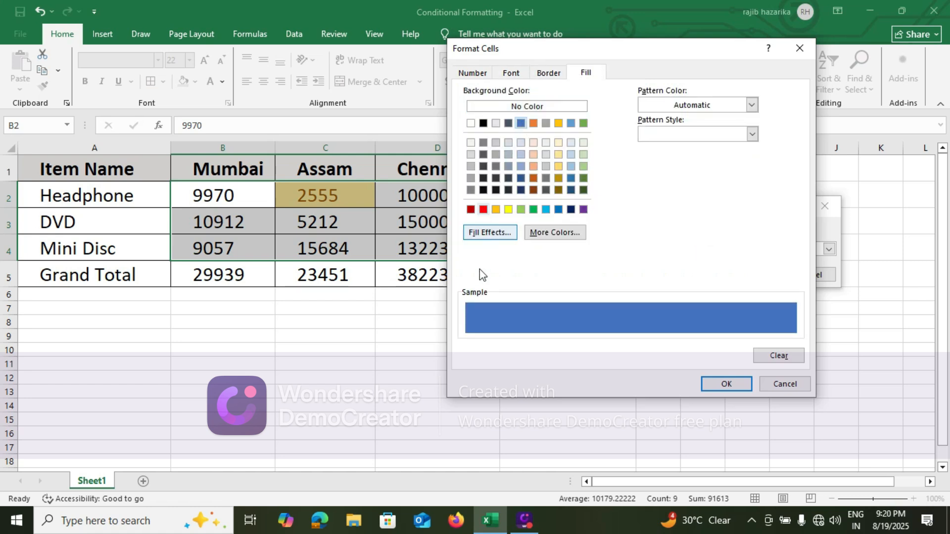
pyautogui.click(741, 384)
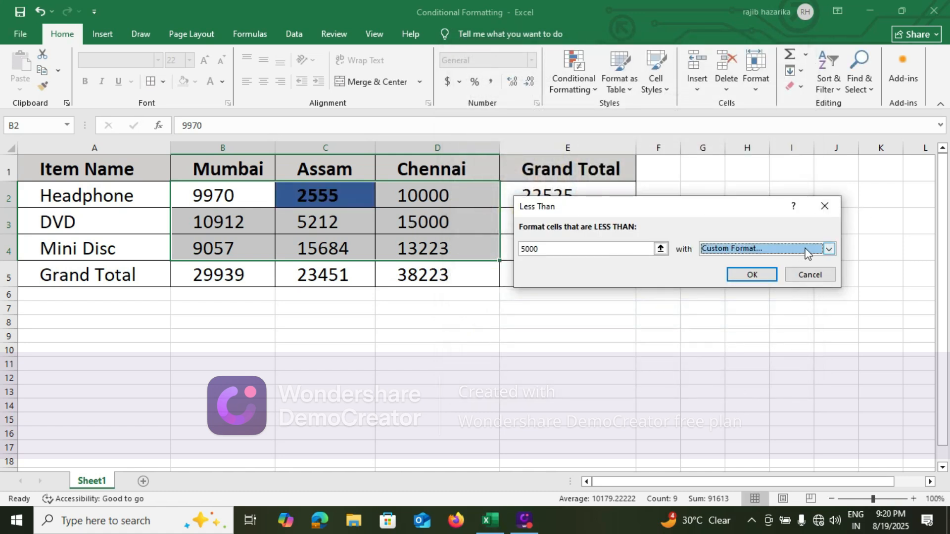
pyautogui.click(763, 275)
pyautogui.click(424, 372)
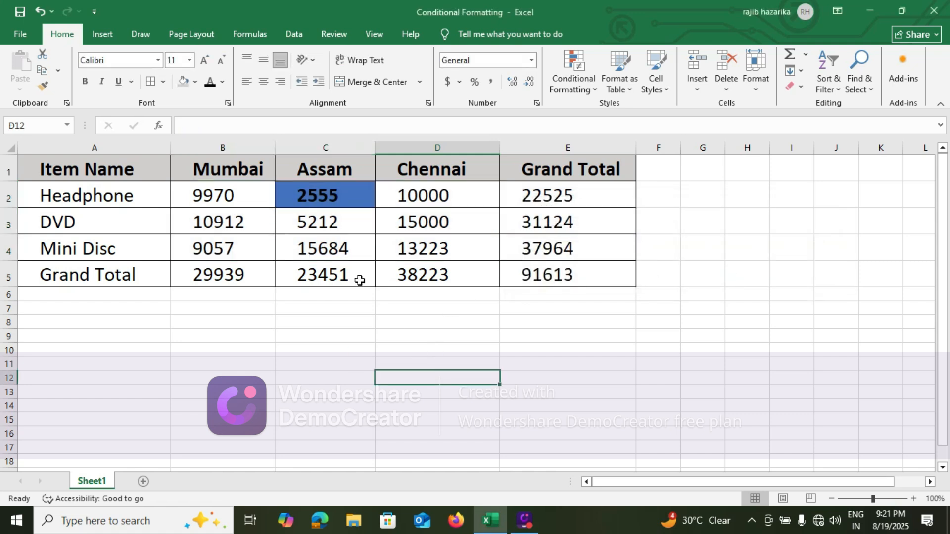
pyautogui.click(350, 200)
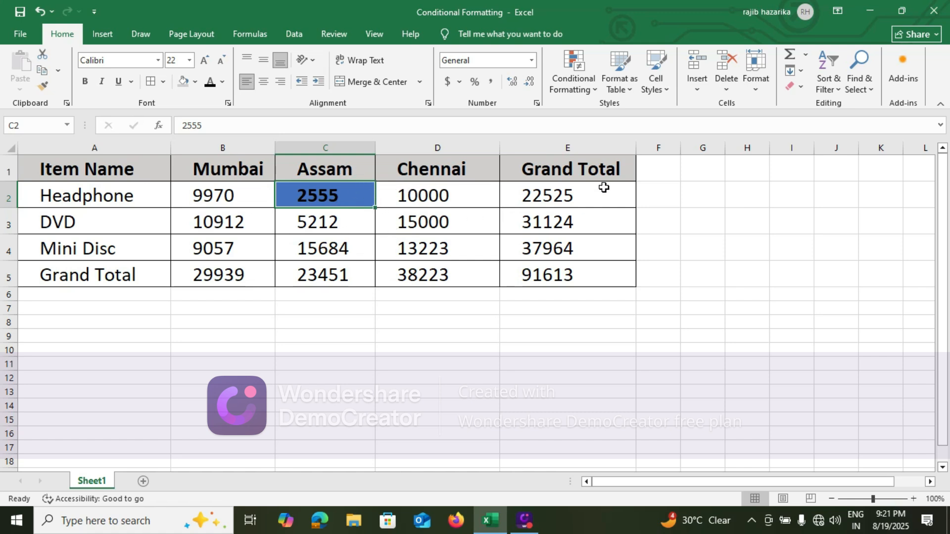
pyautogui.click(590, 87)
pyautogui.moveTo(598, 108)
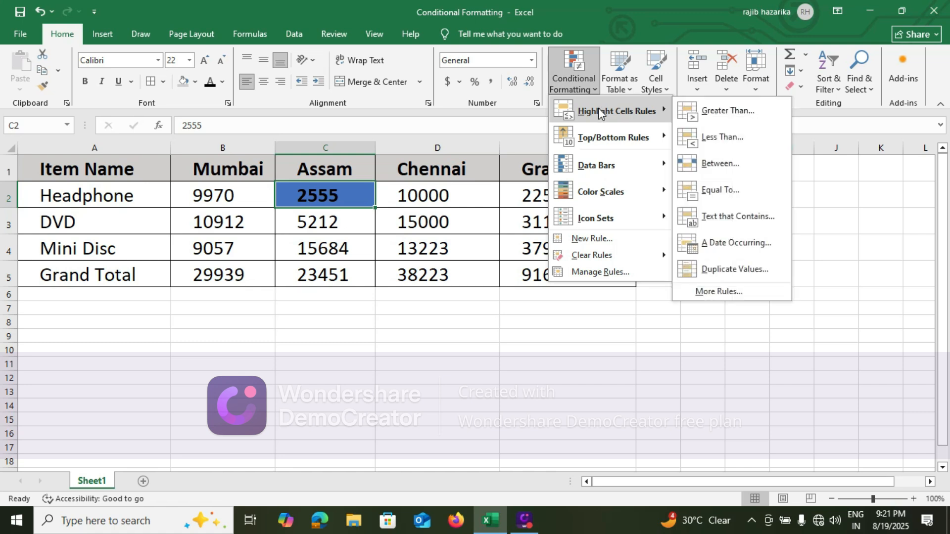
pyautogui.click(713, 110)
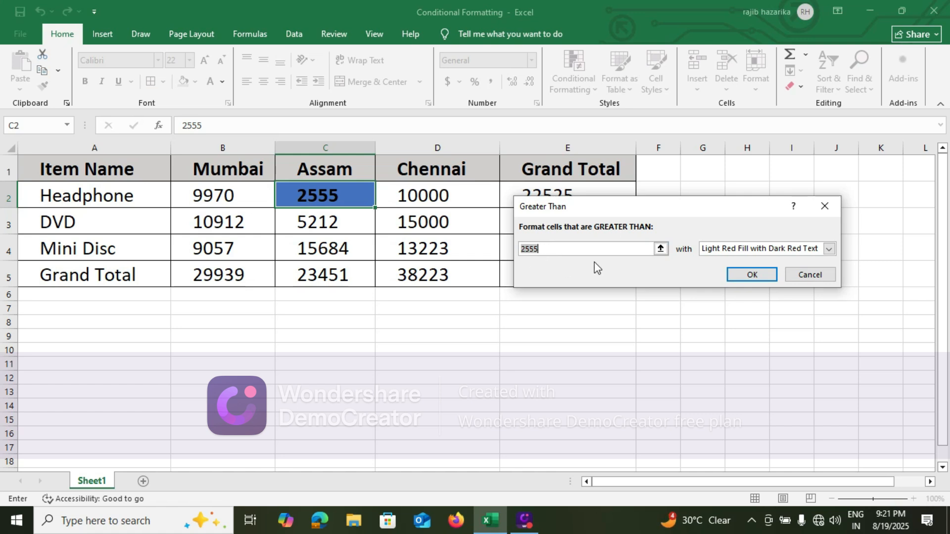
pyautogui.click(755, 249)
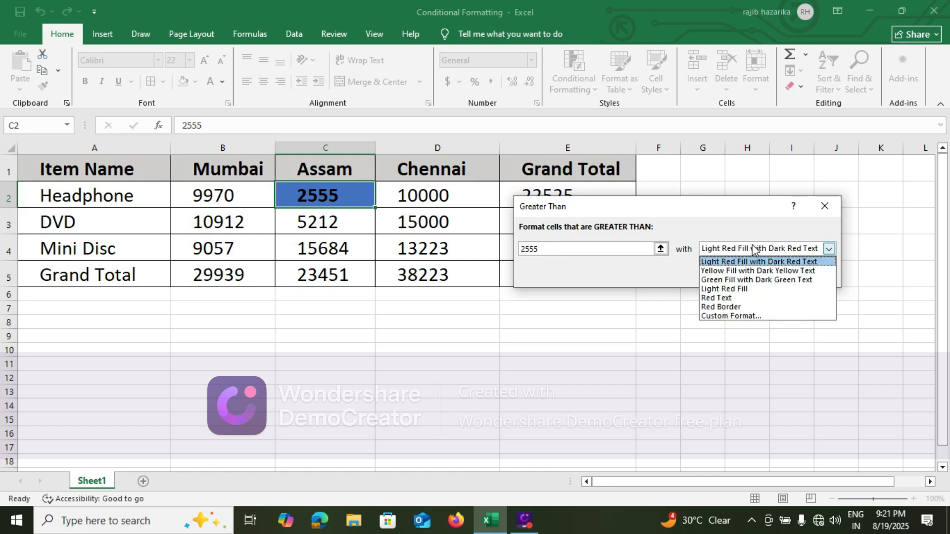
pyautogui.click(737, 271)
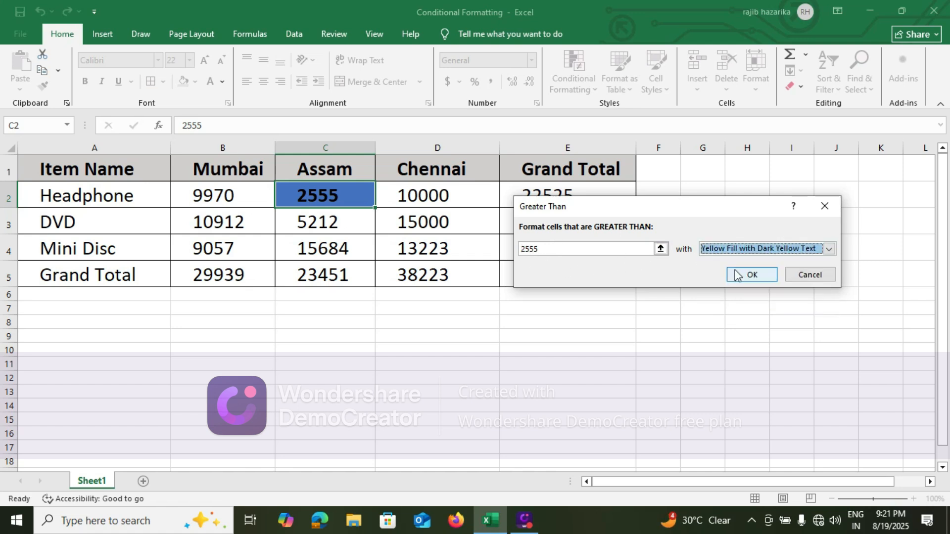
pyautogui.click(810, 277)
# - Highlight the cells in B2:D4 greater than 13500 with Light Red Fill with Dark Red Text
pyautogui.moveTo(222, 196); pyautogui.dragTo(496, 245)
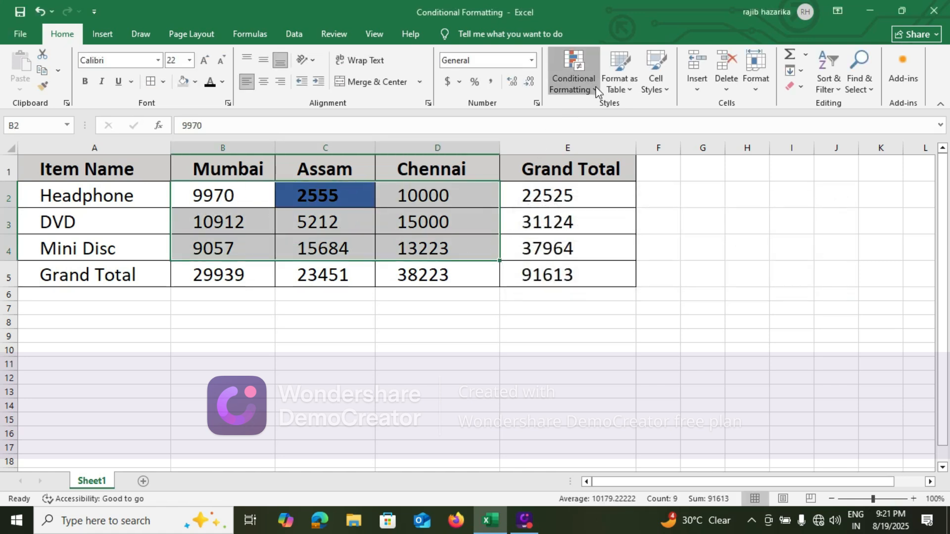
pyautogui.click(574, 83)
pyautogui.moveTo(624, 110)
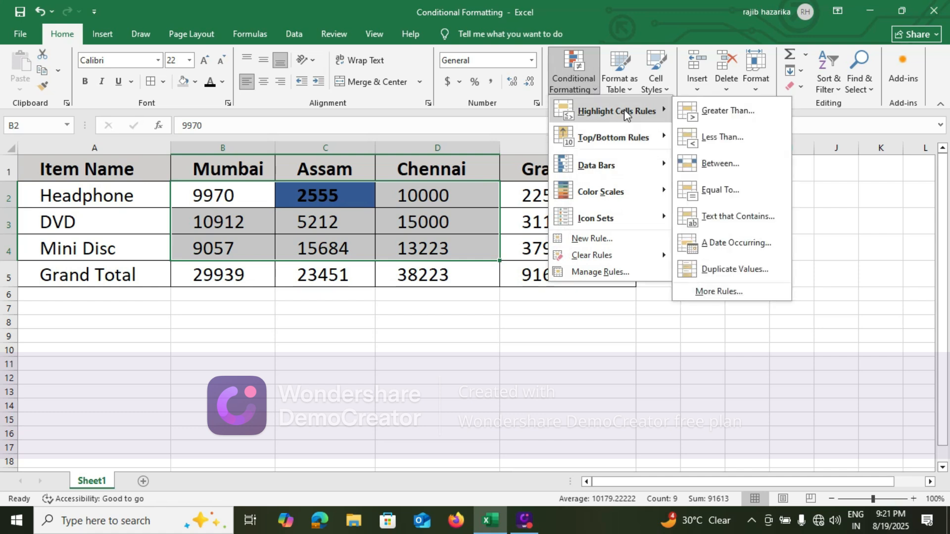
pyautogui.click(724, 111)
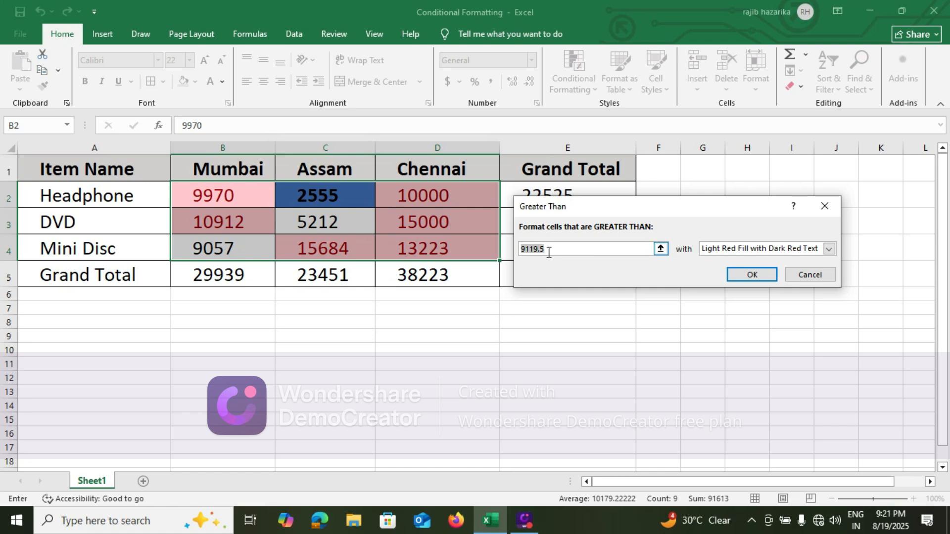
pyautogui.press('BackSpace')
pyautogui.write('13')
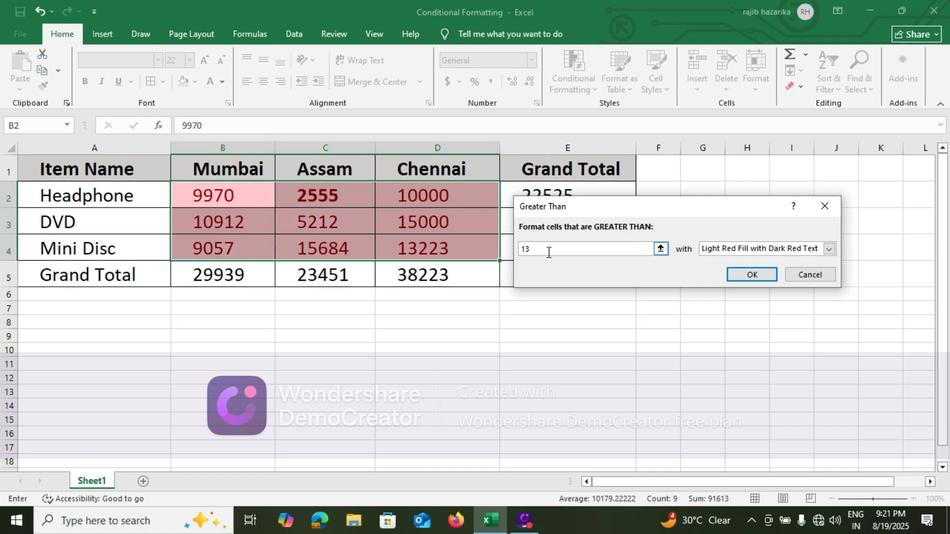
pyautogui.write('500')
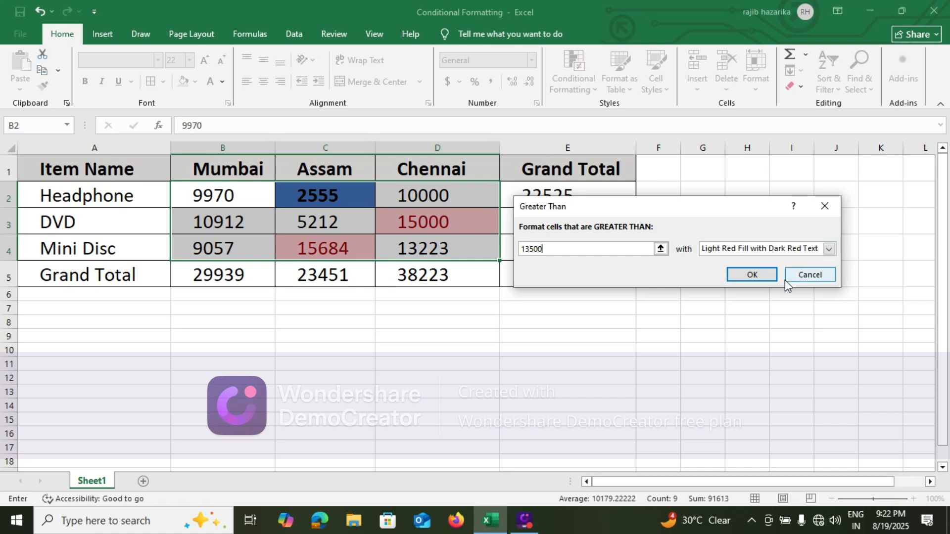
pyautogui.click(756, 276)
pyautogui.click(479, 365)
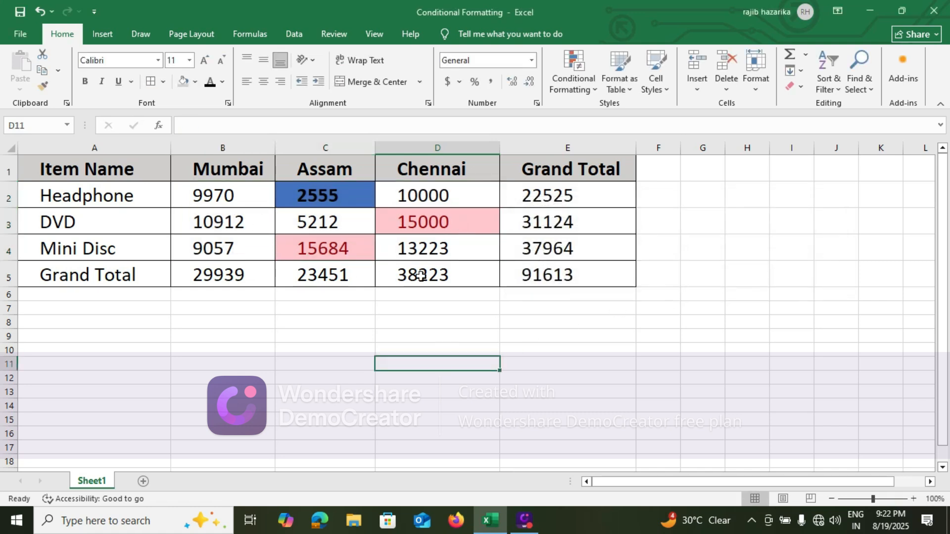
pyautogui.click(574, 84)
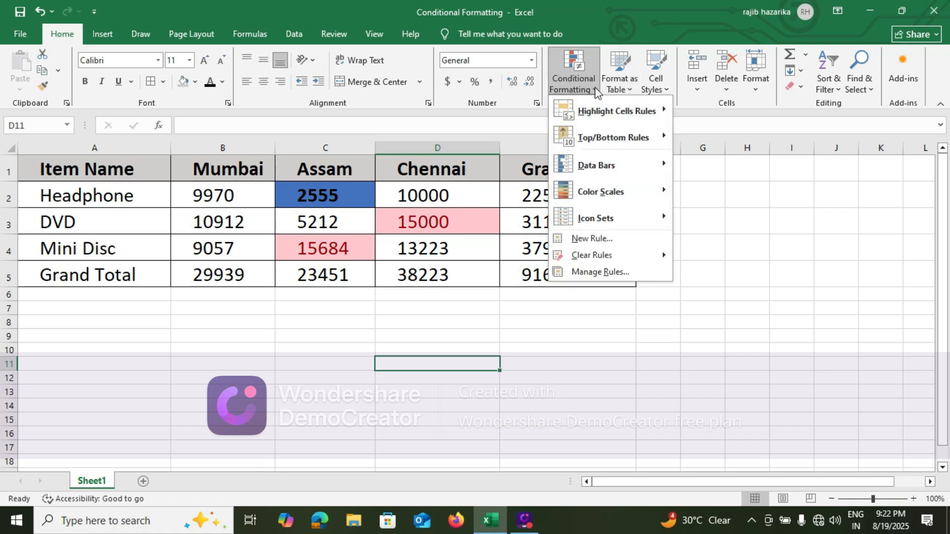
pyautogui.moveTo(651, 111)
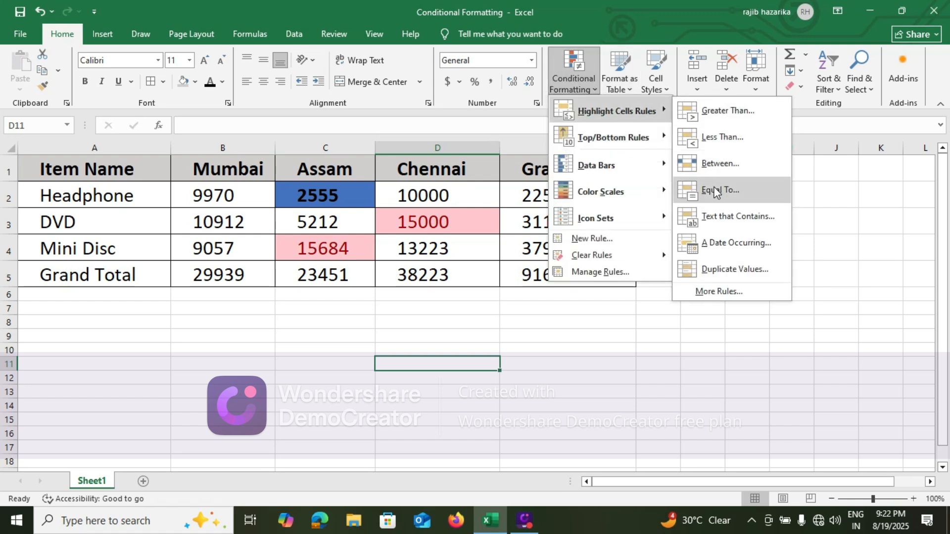
pyautogui.click(712, 163)
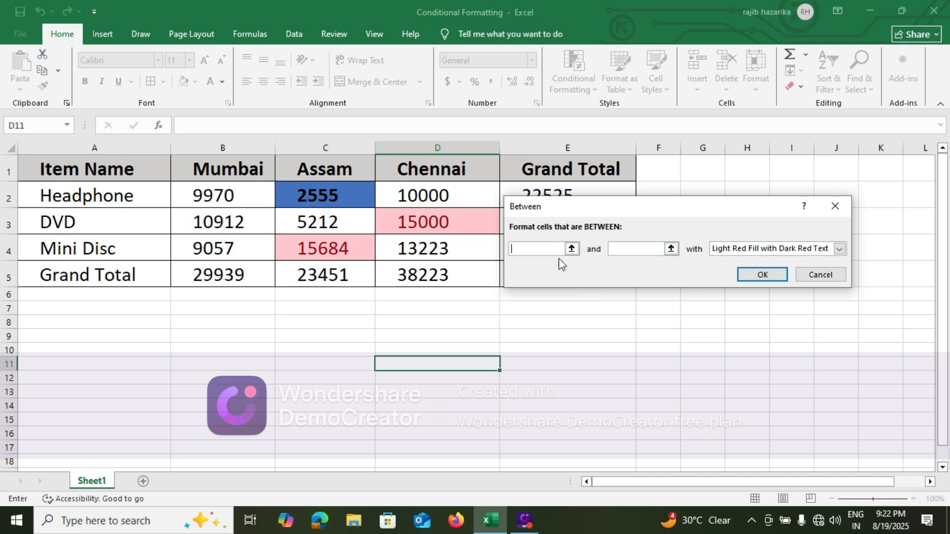
pyautogui.write('3000')
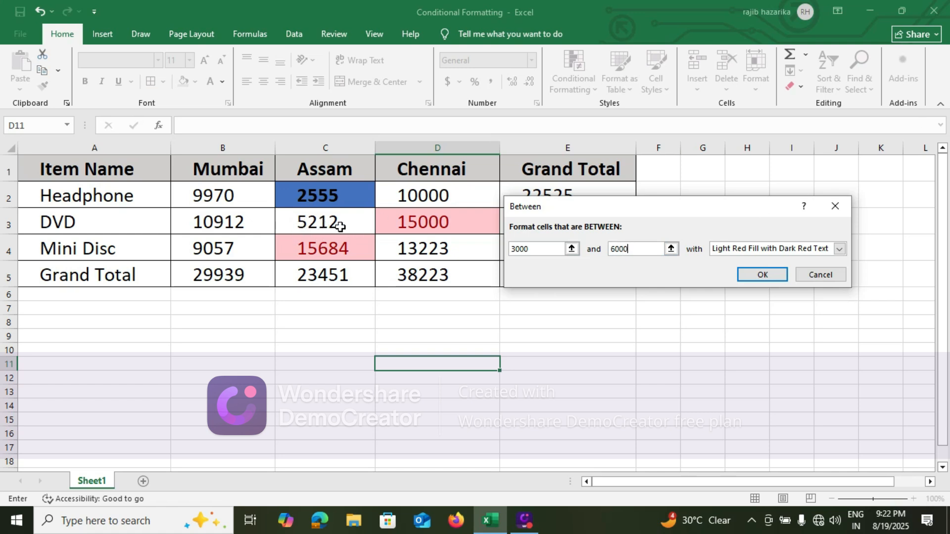
pyautogui.click(319, 225)
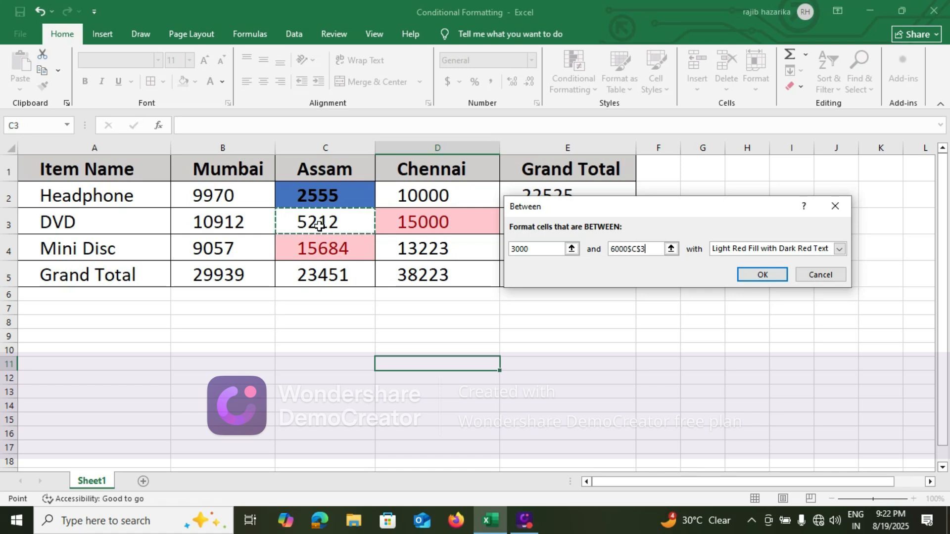
pyautogui.click(819, 274)
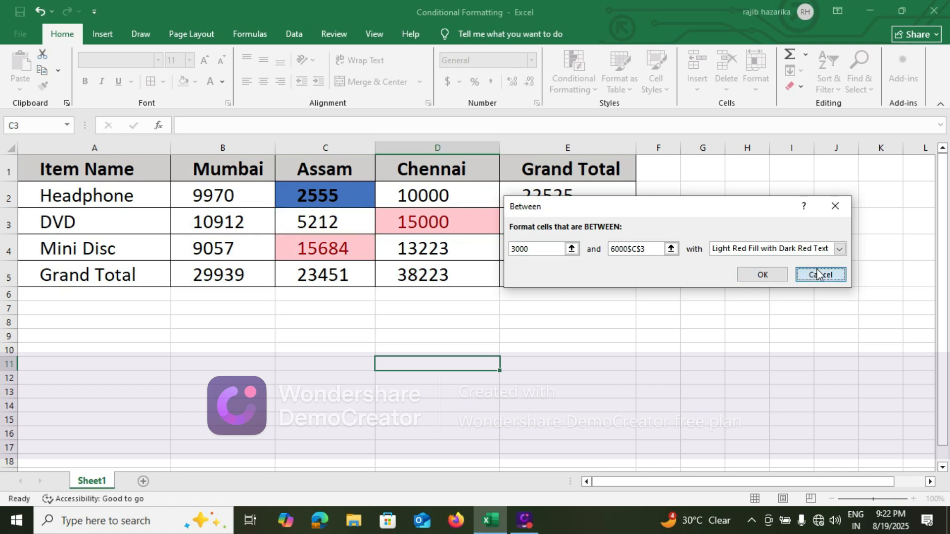
# - Set up a Between highlight rule for B2:D4 with the limits 3000 and 6000
pyautogui.moveTo(205, 197); pyautogui.dragTo(408, 245)
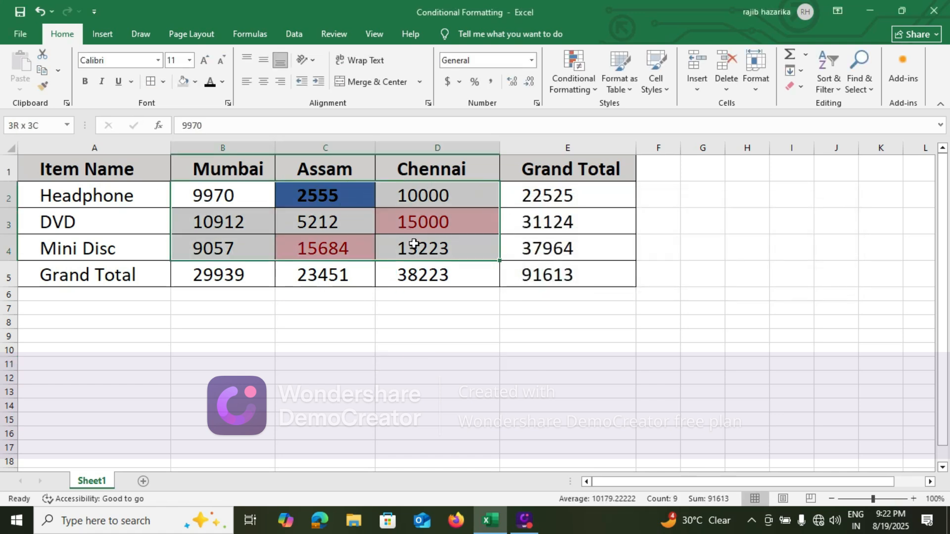
pyautogui.click(573, 79)
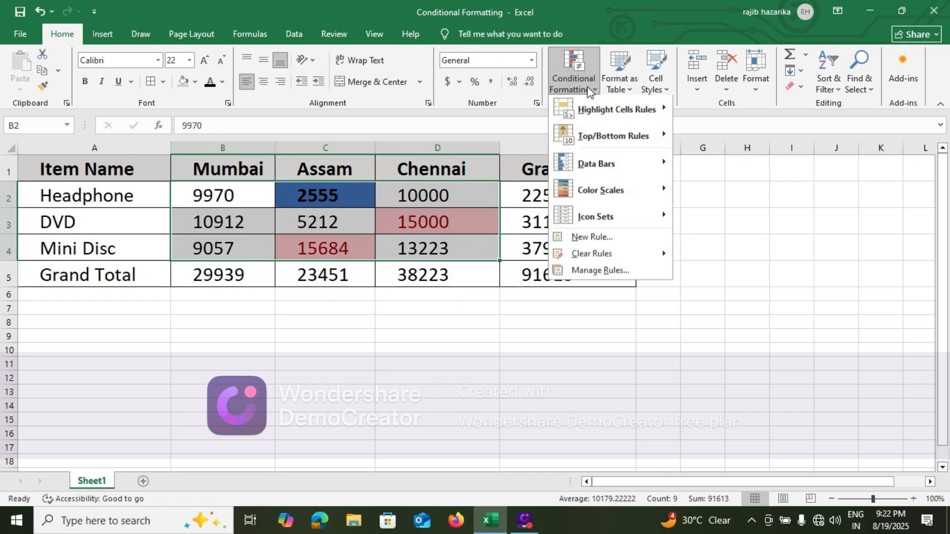
pyautogui.moveTo(624, 121)
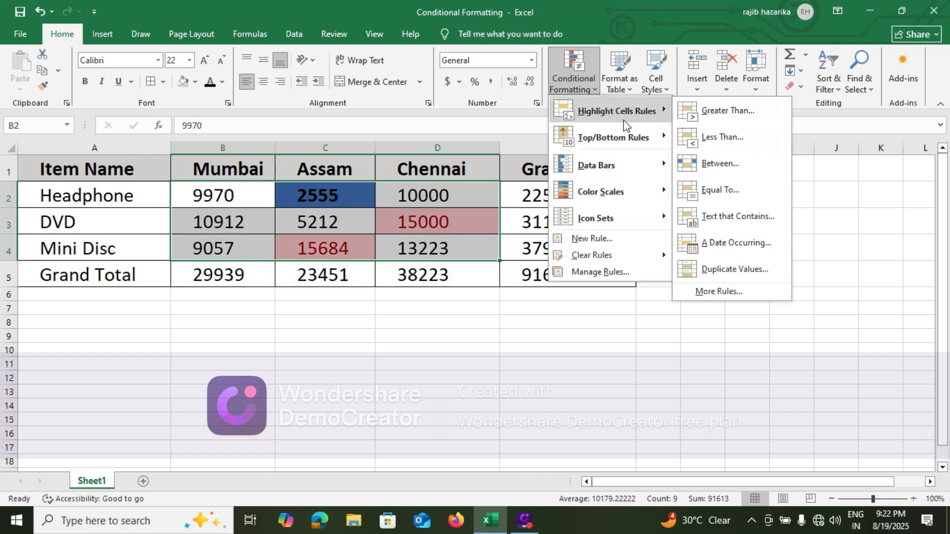
pyautogui.click(728, 161)
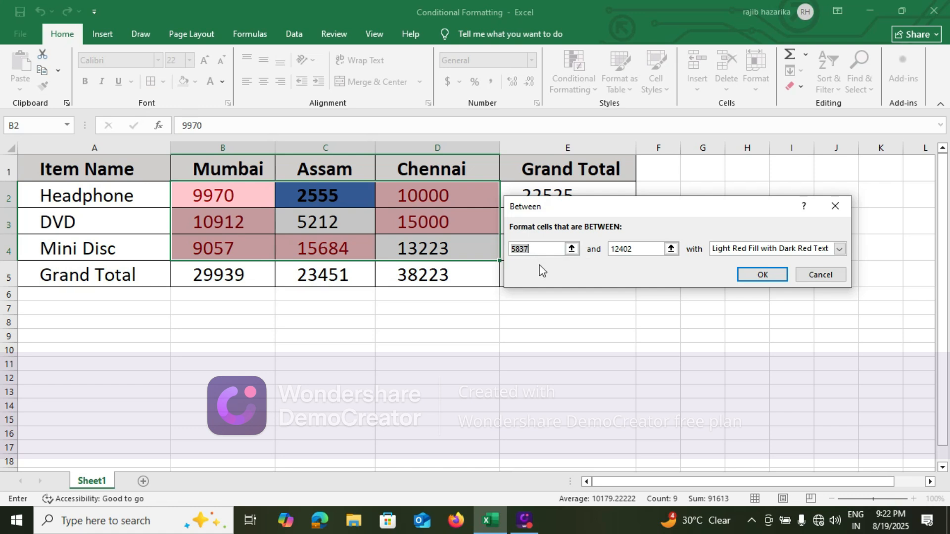
pyautogui.write('3')
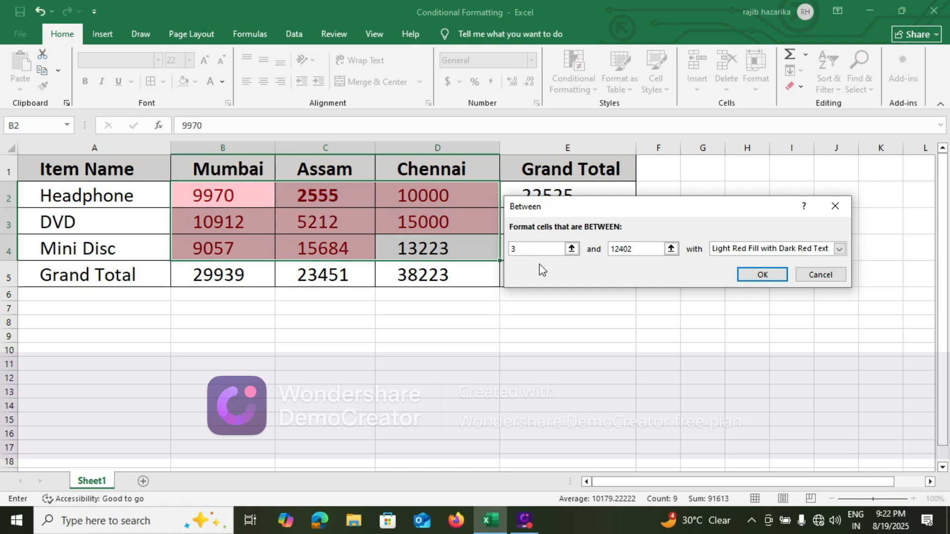
pyautogui.write('000')
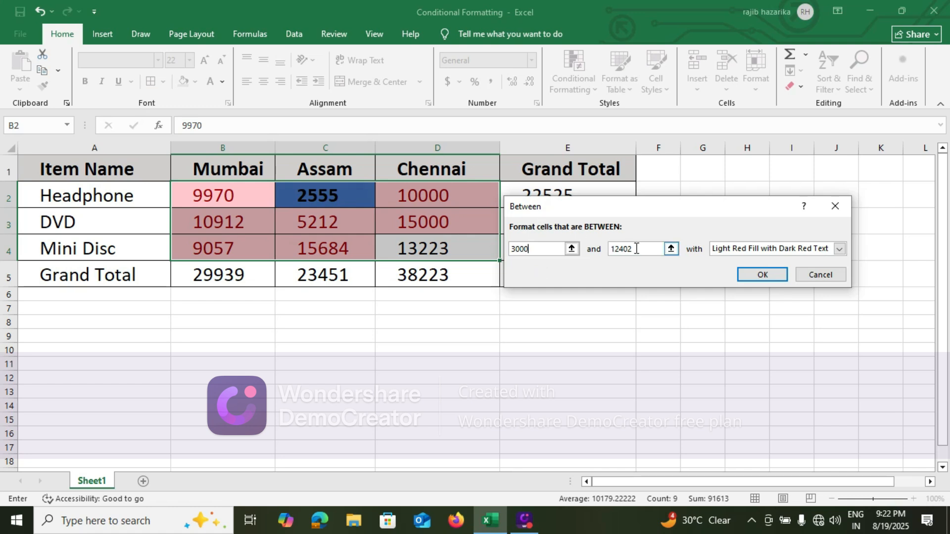
pyautogui.click(658, 248)
pyautogui.press('BackSpace')
pyautogui.write('6000')
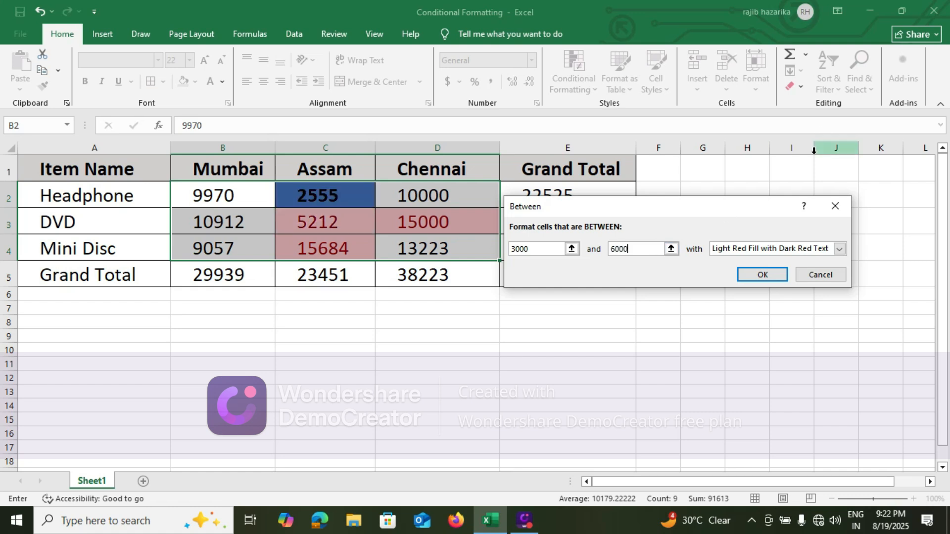
# - Give the Between rule Green Fill with Dark Green Text and apply it
pyautogui.click(536, 252)
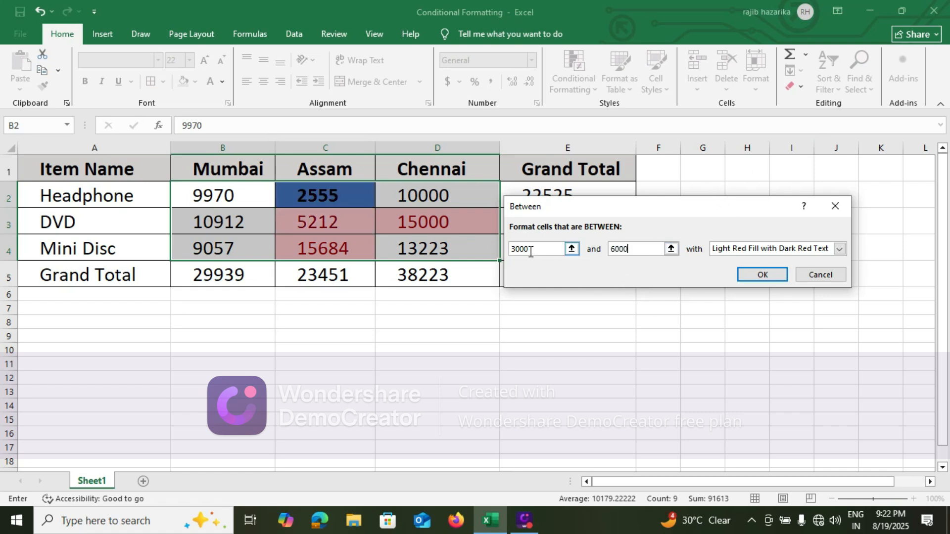
pyautogui.click(768, 247)
pyautogui.click(749, 278)
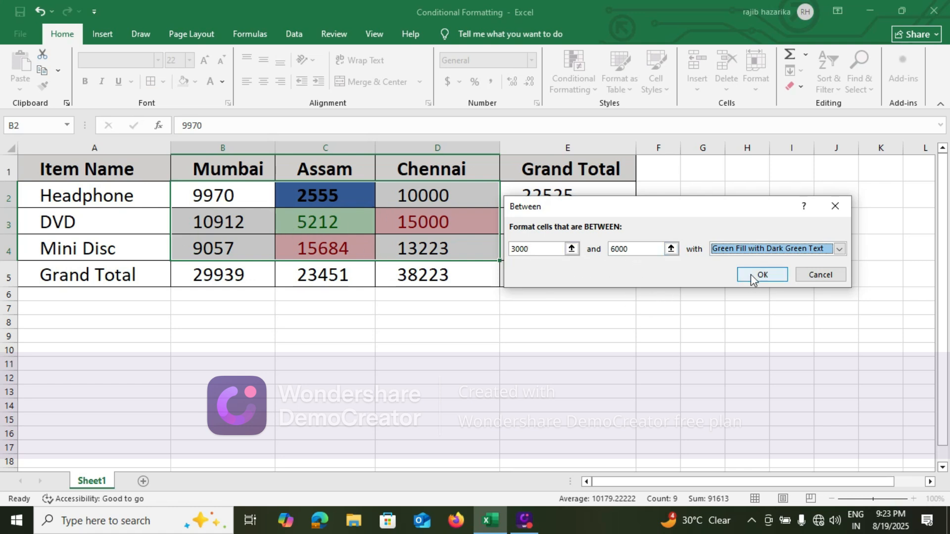
pyautogui.click(777, 273)
pyautogui.click(432, 335)
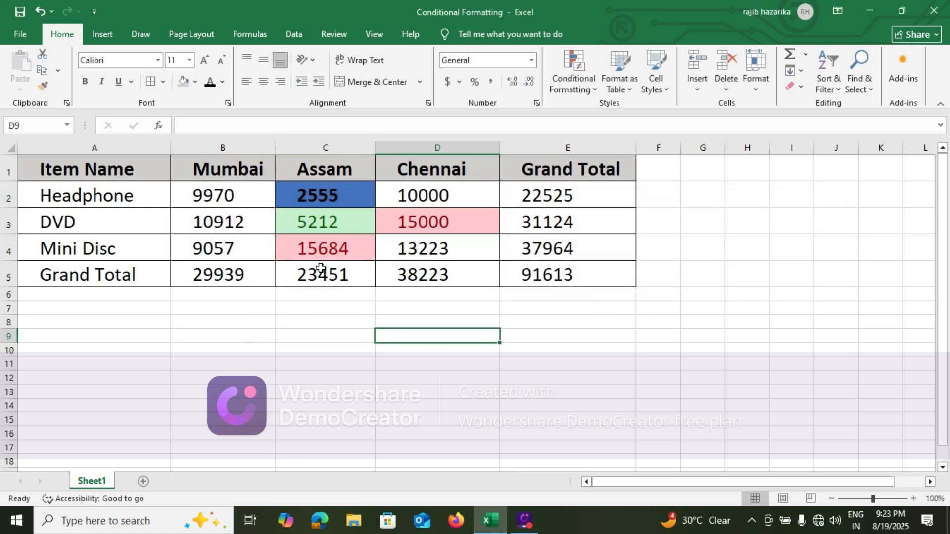
# - Clear all conditional formatting rules from the cells B2:D4
pyautogui.moveTo(467, 252); pyautogui.dragTo(241, 200)
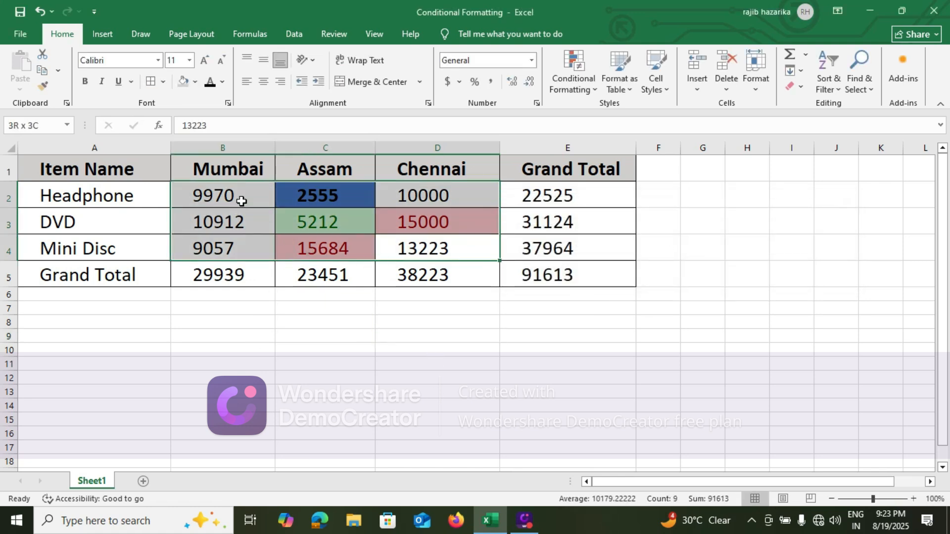
pyautogui.click(592, 90)
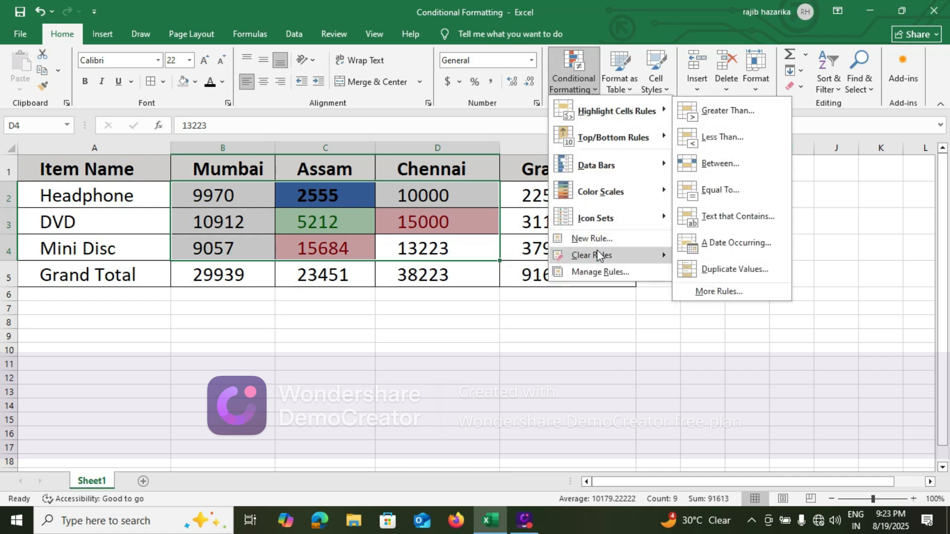
pyautogui.moveTo(600, 258)
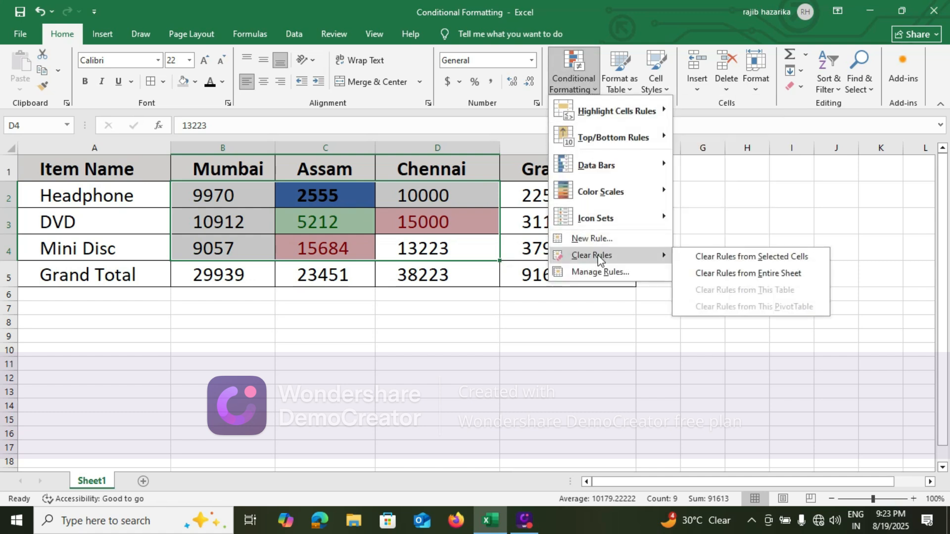
pyautogui.click(755, 257)
pyautogui.click(372, 379)
# - Apply blue gradient-fill data bars to the sales figures in B2:D4
pyautogui.moveTo(229, 191); pyautogui.dragTo(430, 248)
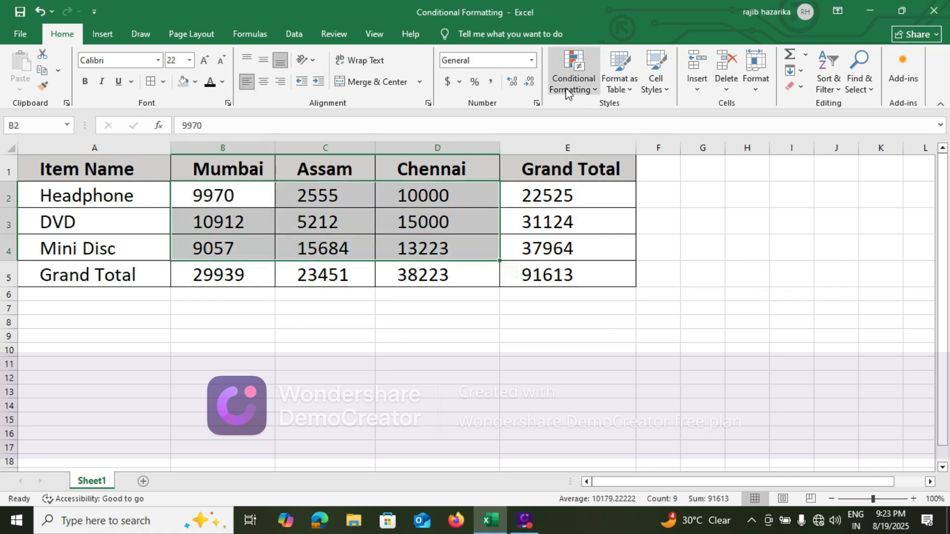
pyautogui.click(589, 92)
pyautogui.moveTo(609, 141)
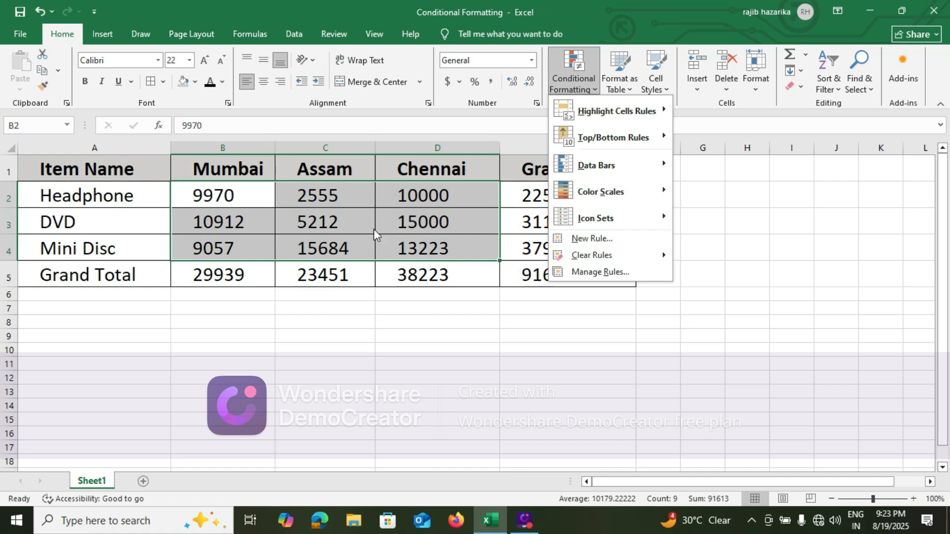
pyautogui.moveTo(655, 139)
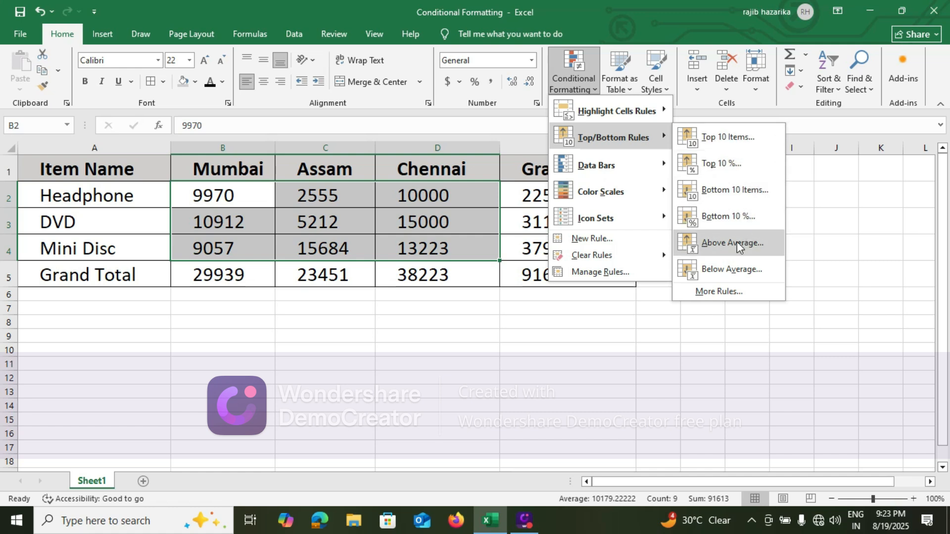
pyautogui.moveTo(633, 169)
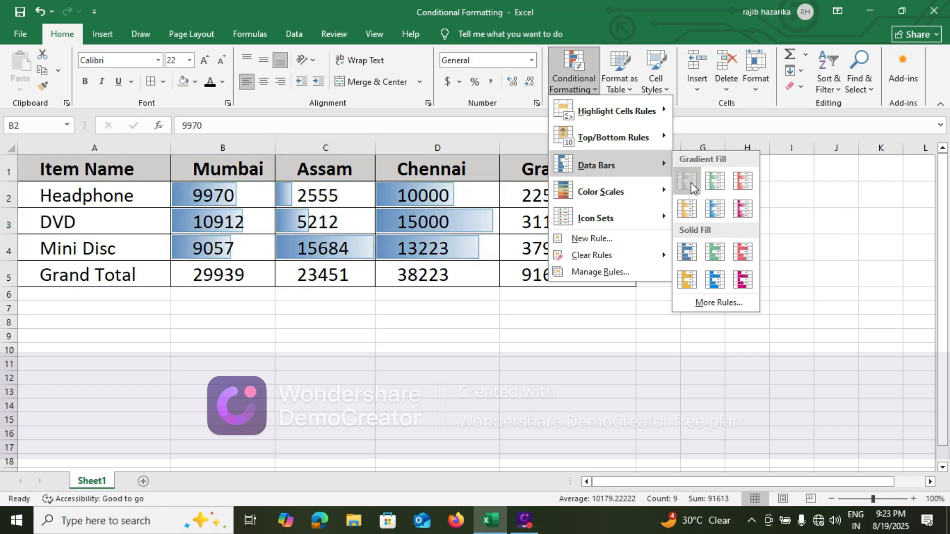
pyautogui.click(690, 182)
pyautogui.click(391, 374)
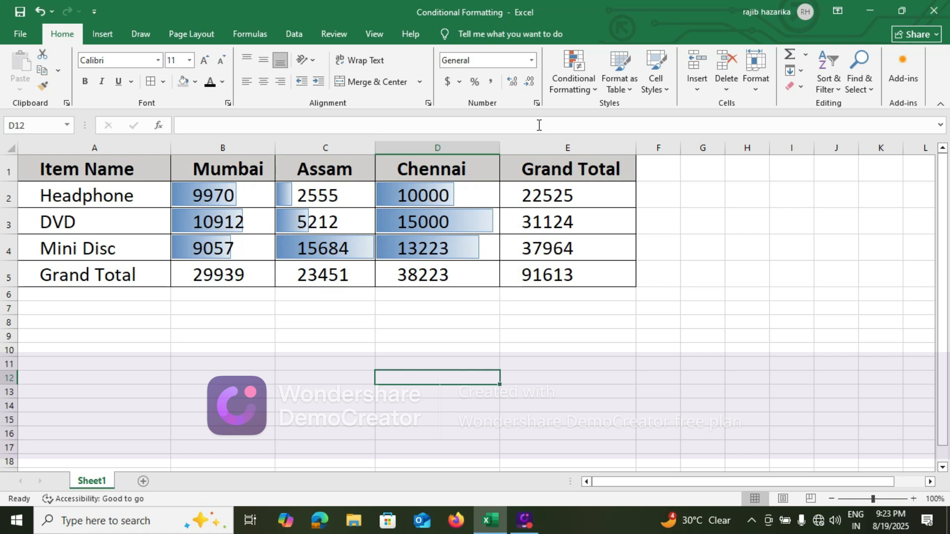
# - Add the directional icon set with green, yellow and red arrows to the sales figures in B2:D4
pyautogui.moveTo(487, 247); pyautogui.dragTo(229, 191)
pyautogui.click(594, 90)
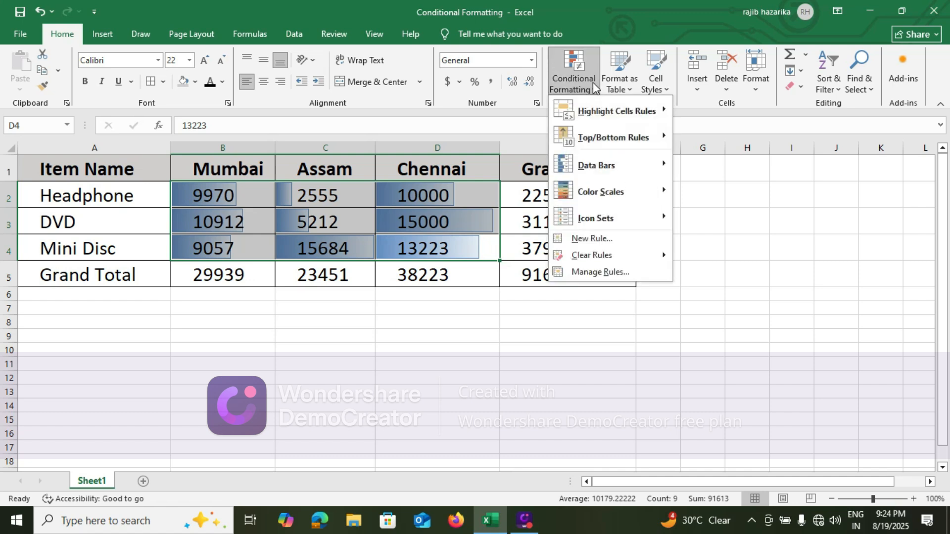
pyautogui.moveTo(613, 163)
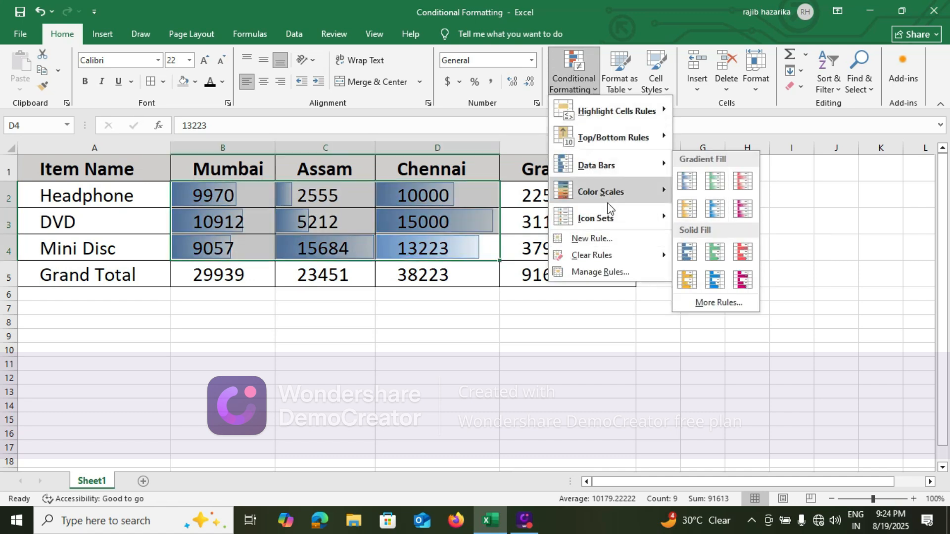
pyautogui.moveTo(611, 196)
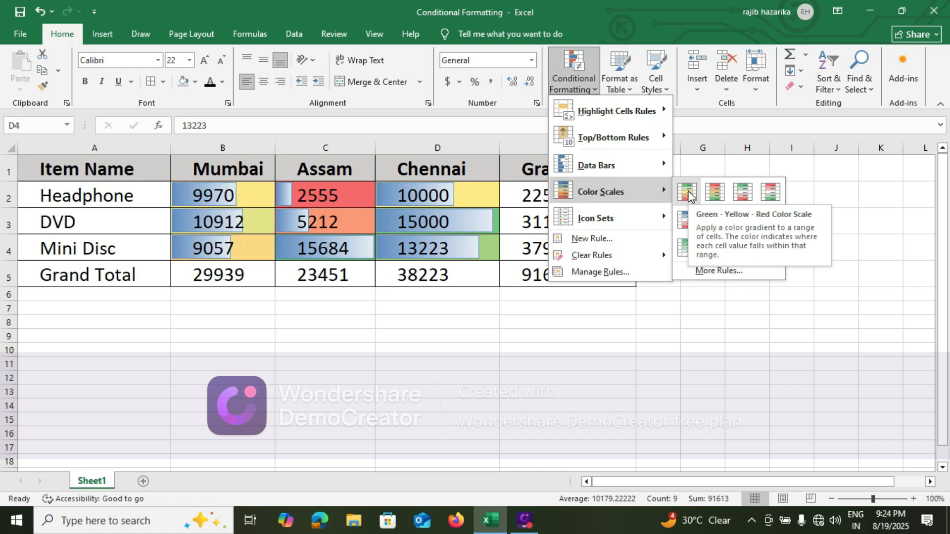
pyautogui.moveTo(645, 222)
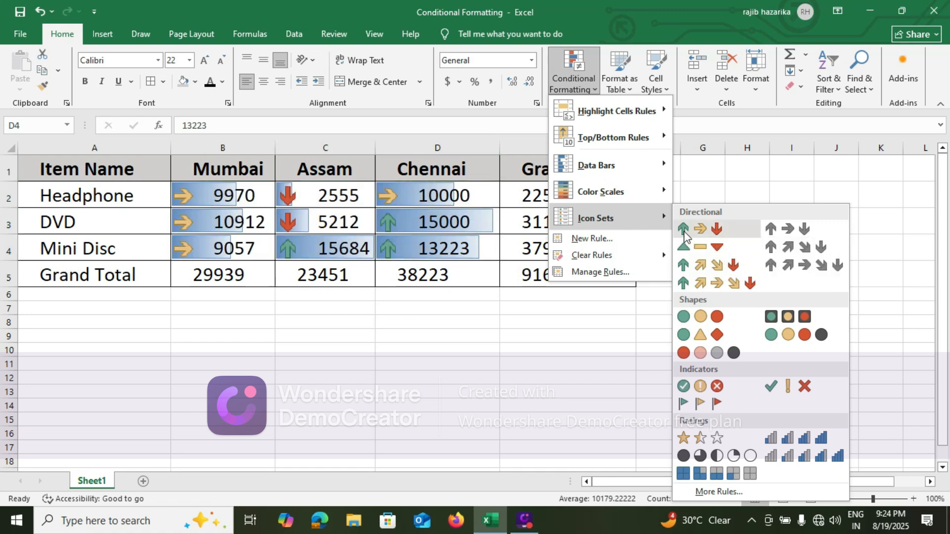
pyautogui.click(684, 231)
pyautogui.click(387, 363)
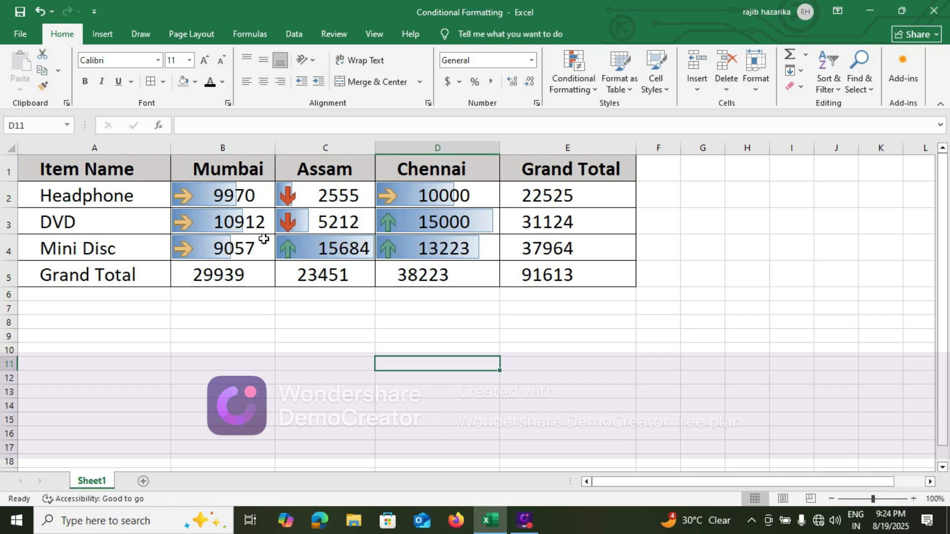
pyautogui.click(225, 227)
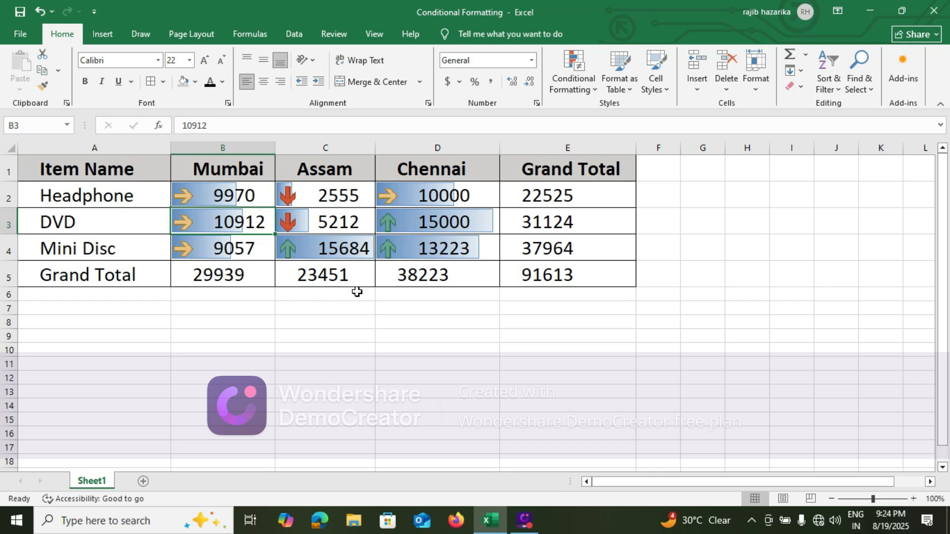